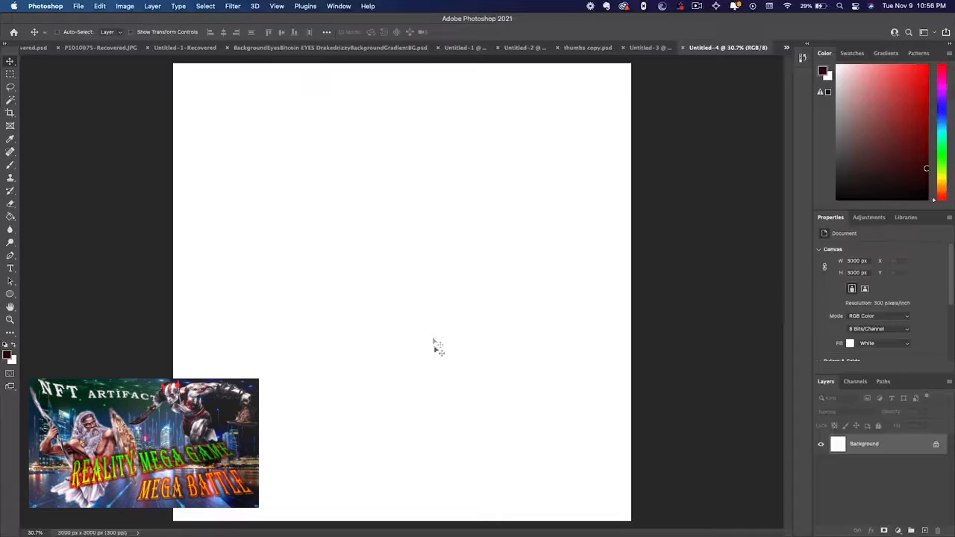
Switch to Chrome and browse Freepik's "set of eyes" results for usable eye artwork
key("super+Tab")
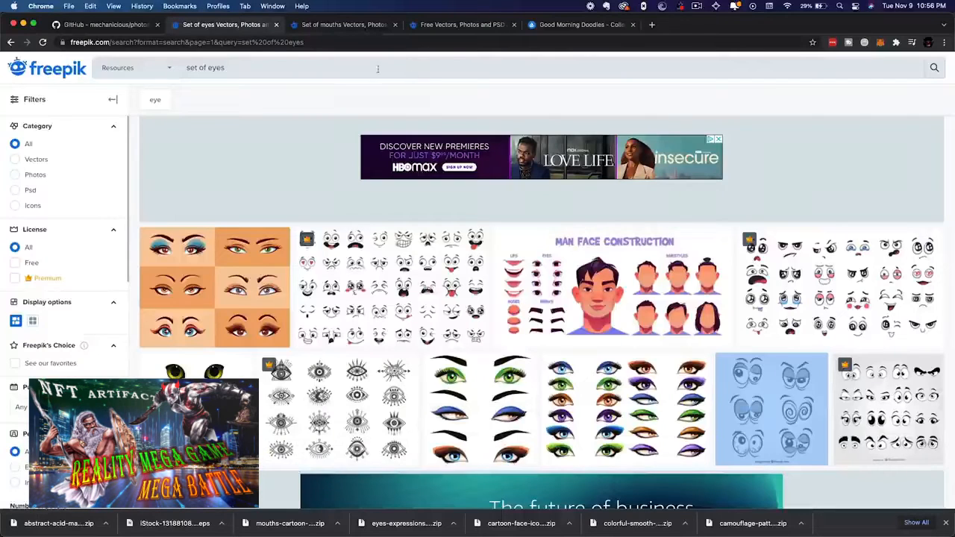
scroll(473, 383, "up", 10)
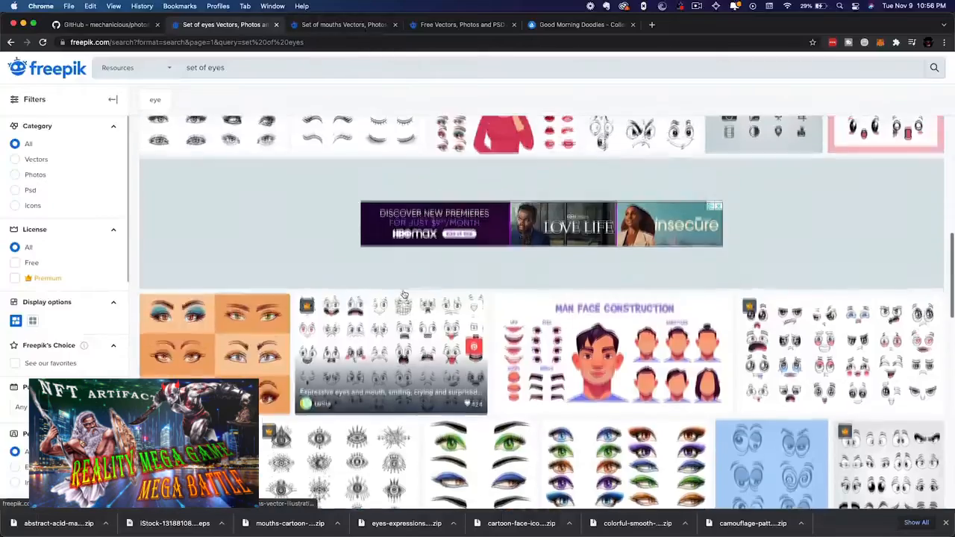
scroll(473, 383, "up", 10)
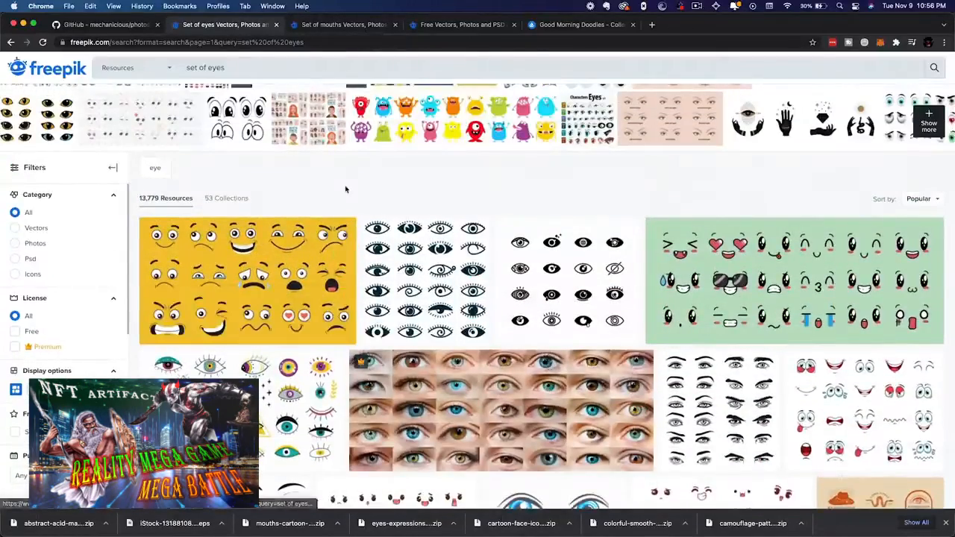
scroll(346, 188, "up", 3)
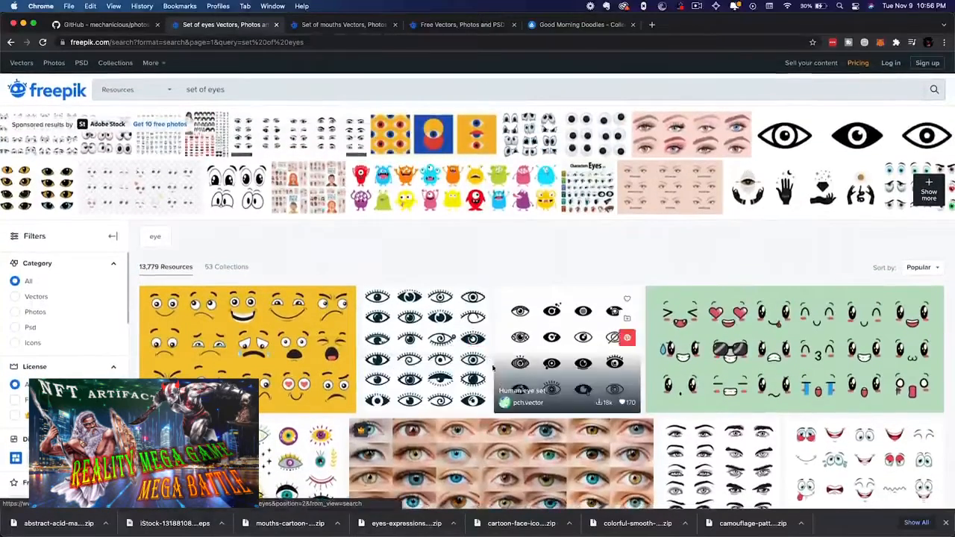
scroll(485, 418, "down", 2)
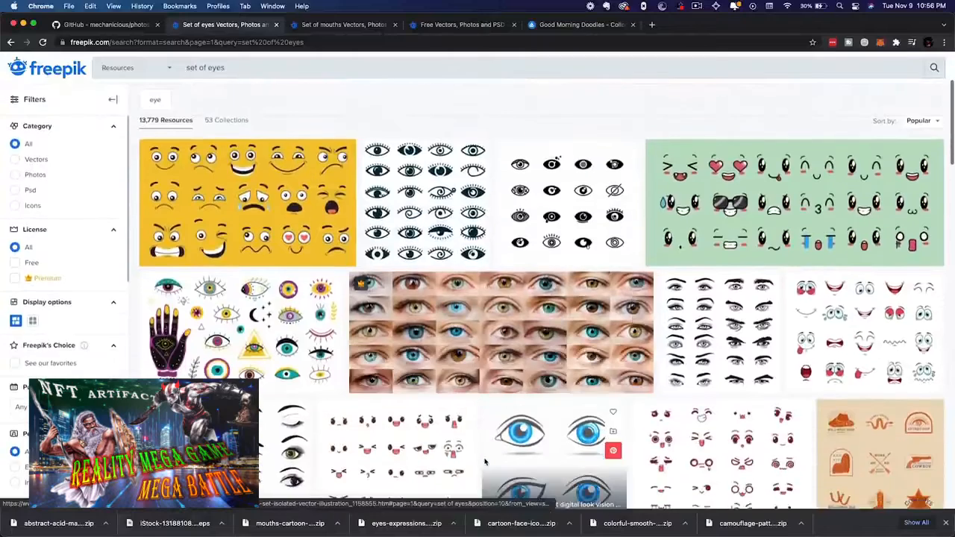
scroll(672, 373, "down", 5)
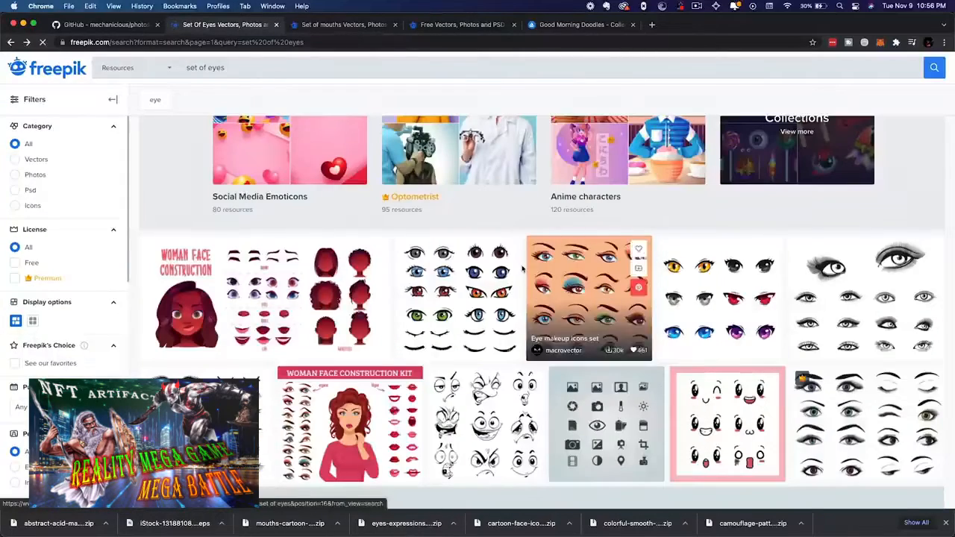
Look through Freepik's "set of mouths" results, previewing the cartoon mouth set and the cartoon monster mouths set
left_click(328, 22)
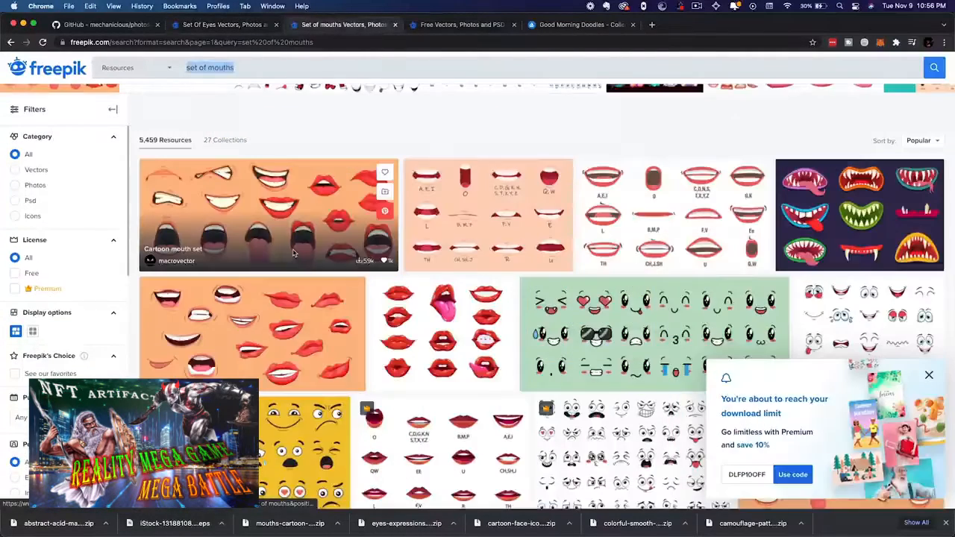
left_click(293, 254)
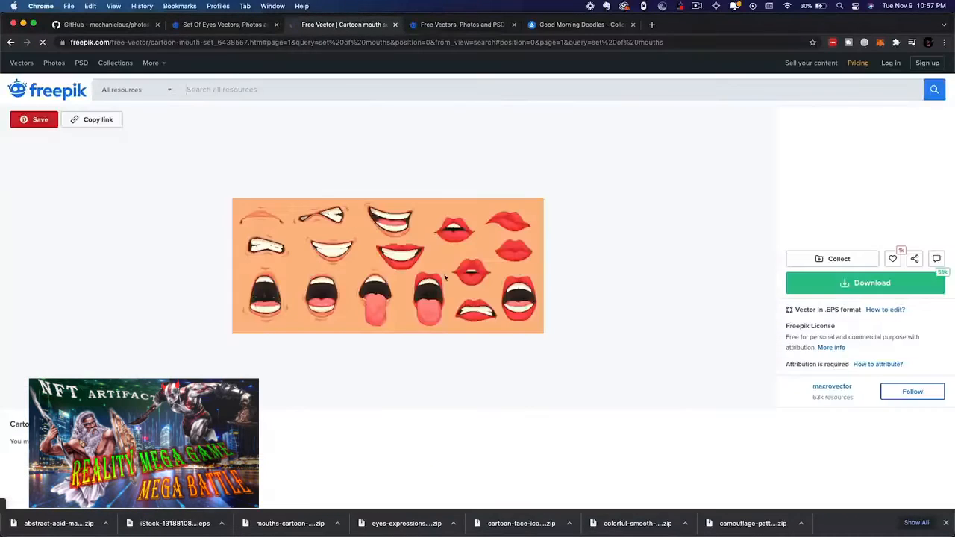
left_click(11, 43)
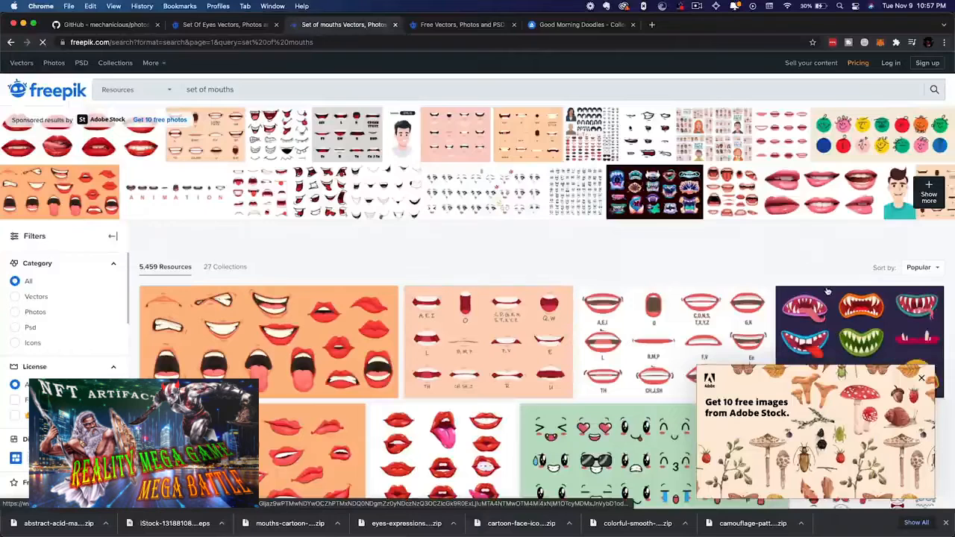
left_click(833, 318)
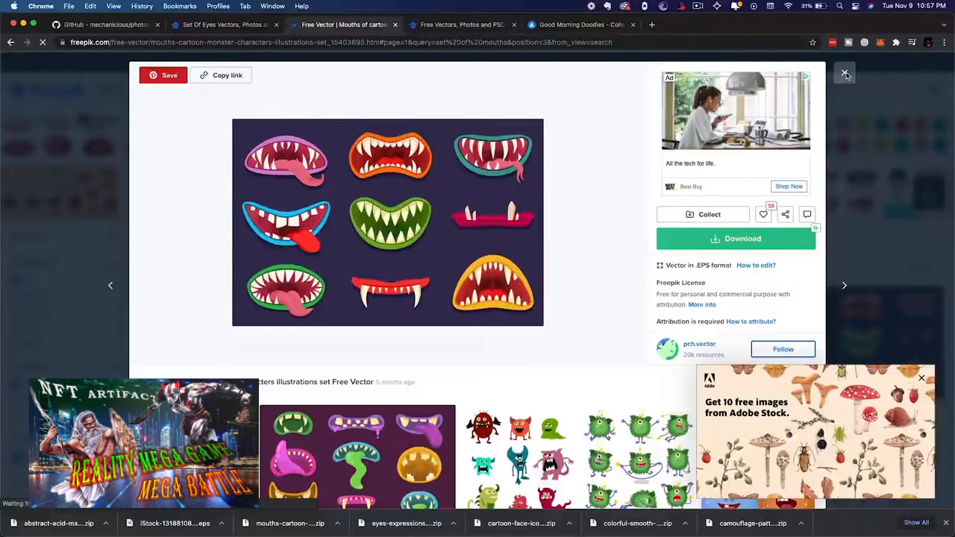
left_click(846, 74)
key("ctrl+Tab")
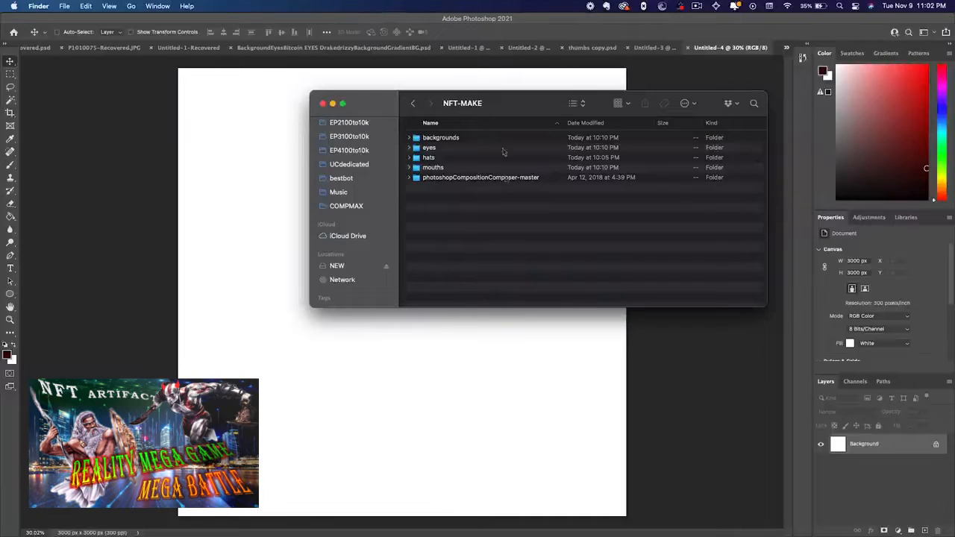
Narrow the NFT-MAKE Finder window, move it off the canvas centre, and return to the blank Photoshop document
left_click_drag(773, 289, 610, 290)
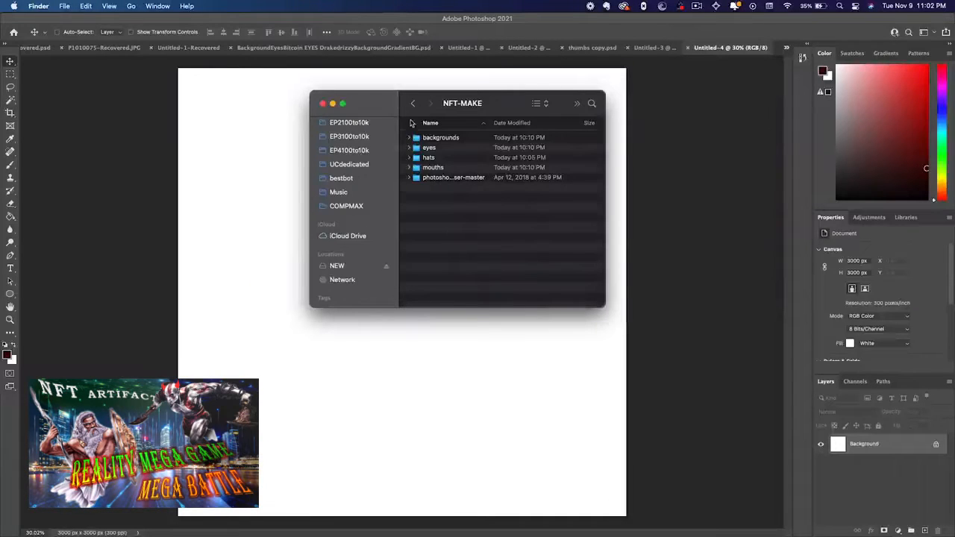
left_click_drag(399, 106, 581, 174)
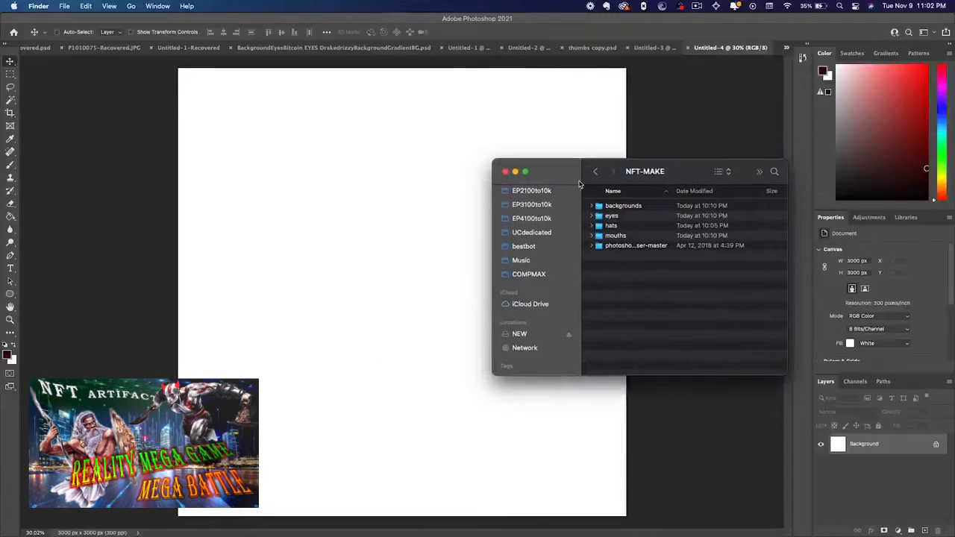
left_click(372, 187)
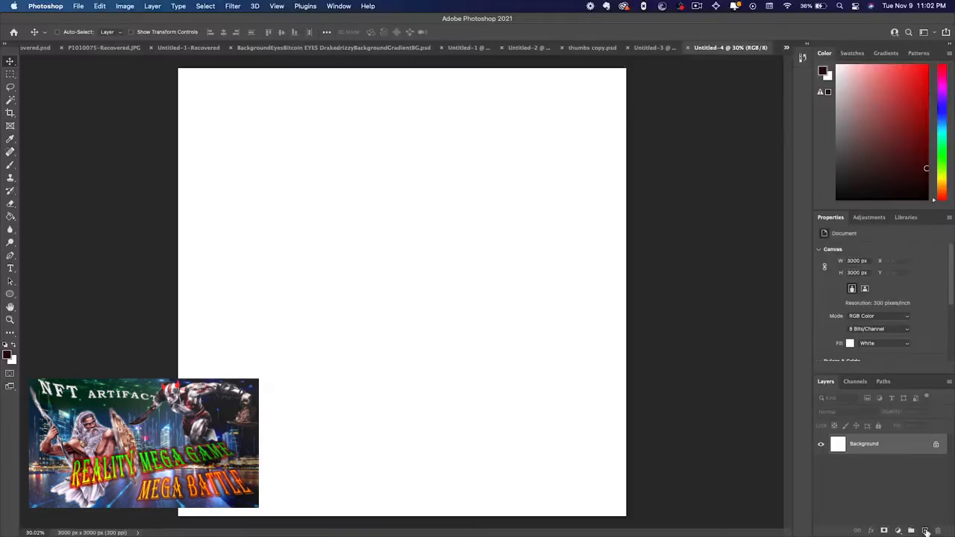
Draw a dark red circle shape about 1269 px across on a new layer and remove its stroke
left_click(926, 531)
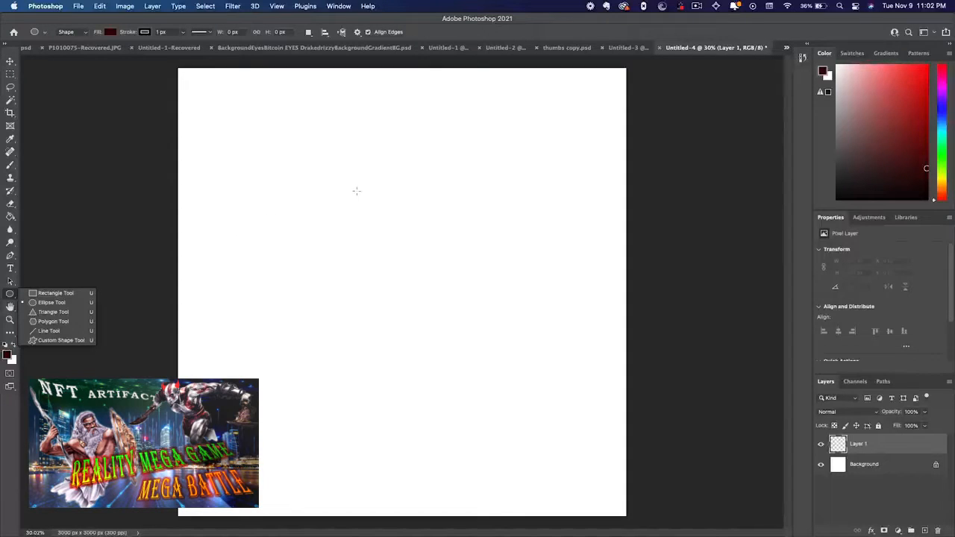
left_click_drag(357, 191, 587, 380)
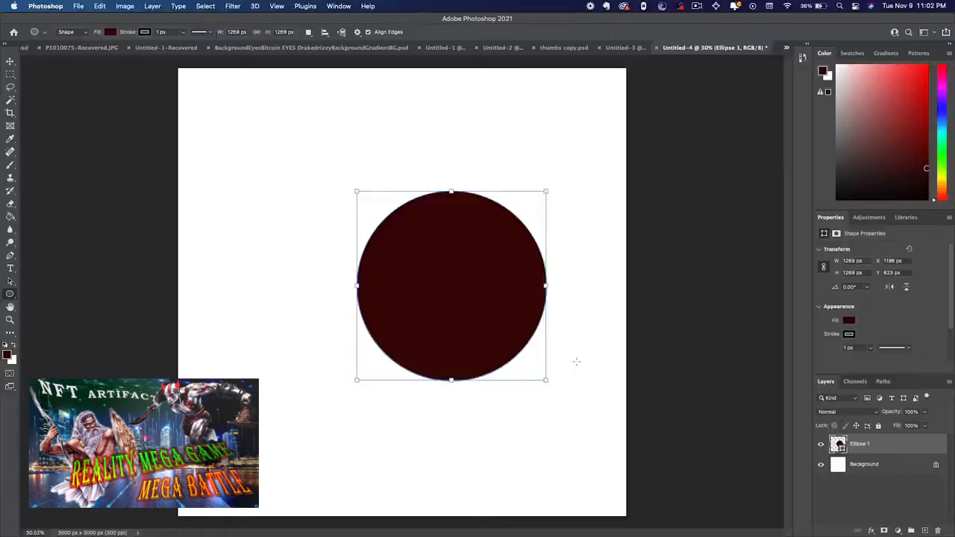
left_click(147, 33)
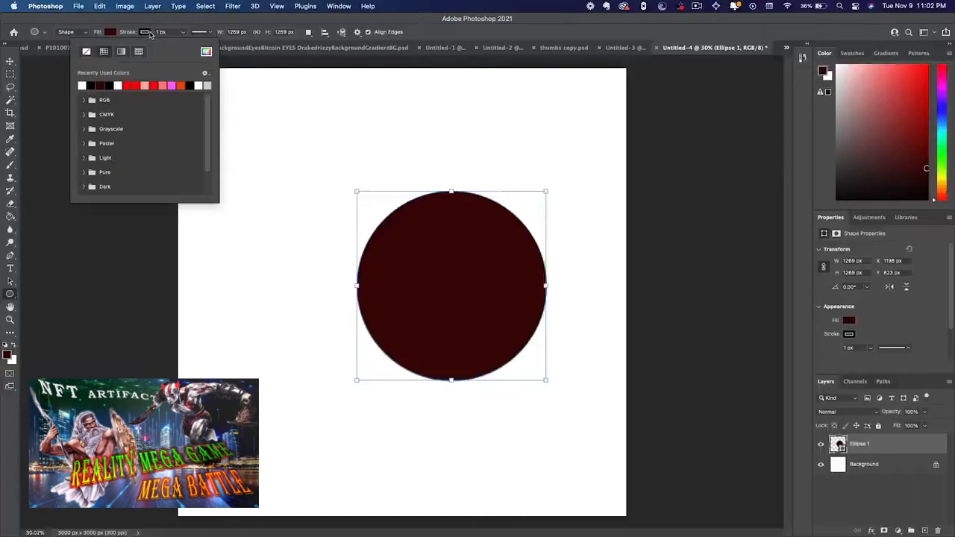
left_click(87, 52)
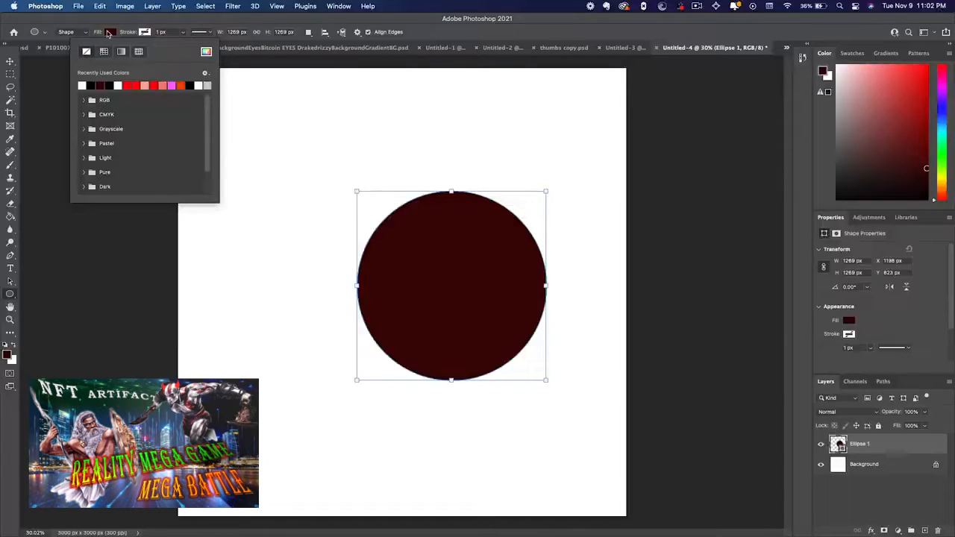
left_click(108, 33)
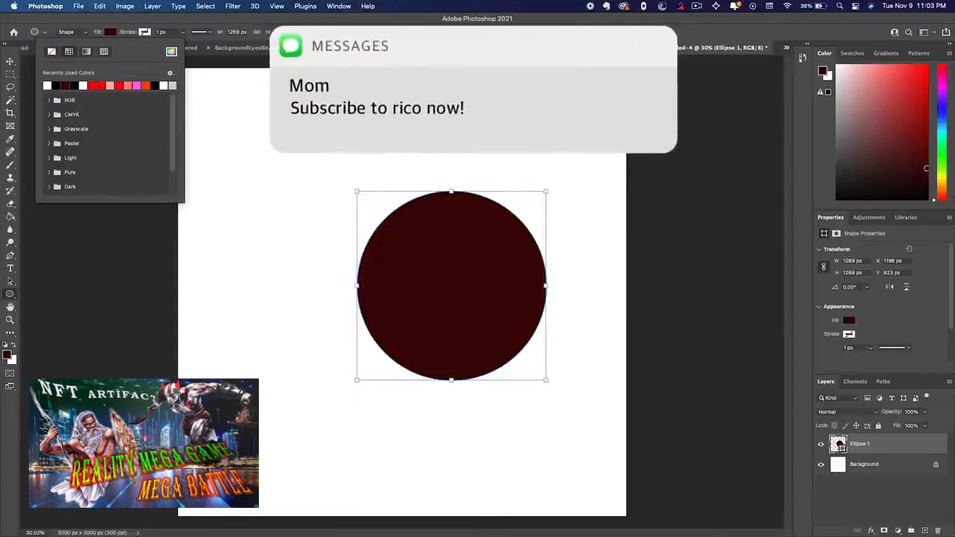
left_click(226, 100)
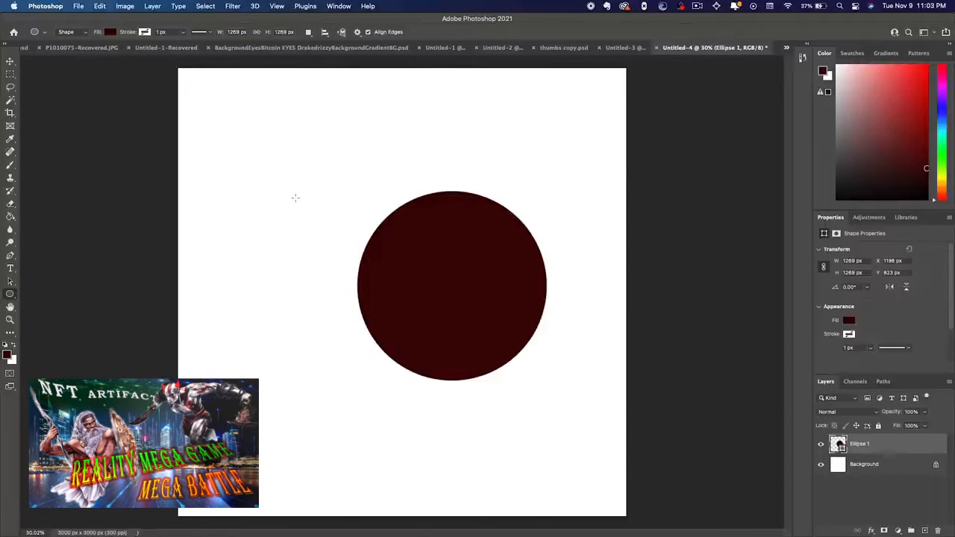
Align the circle to the canvas, centring it both horizontally and vertically
key("v")
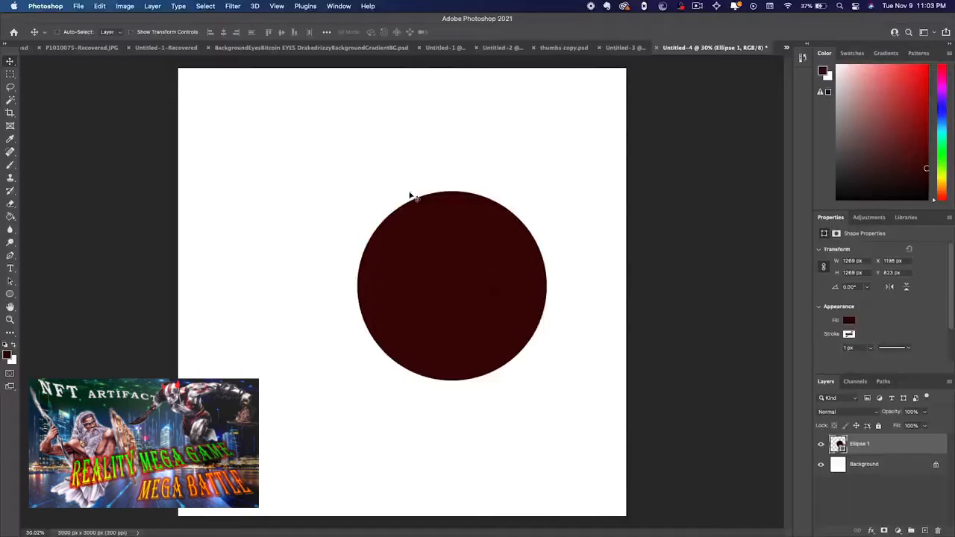
left_click(326, 32)
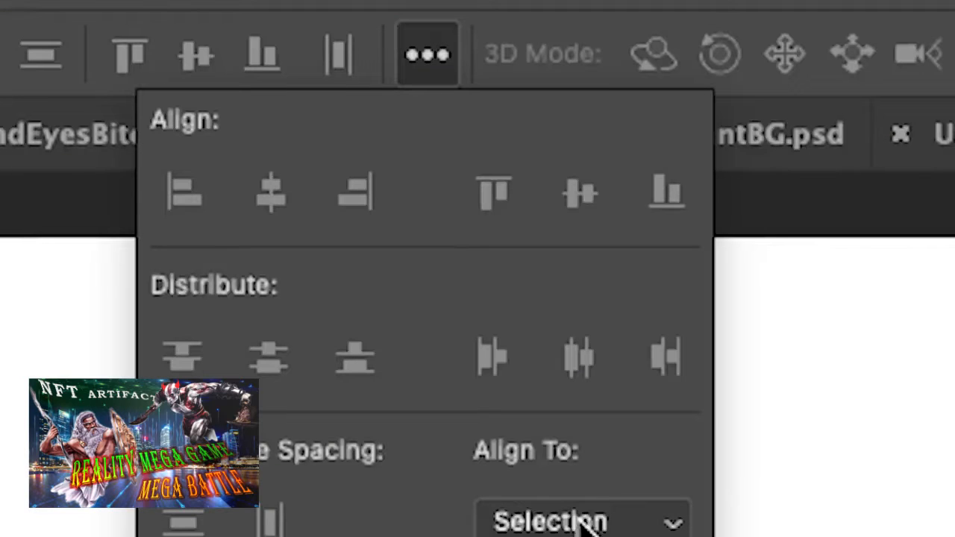
left_click(583, 522)
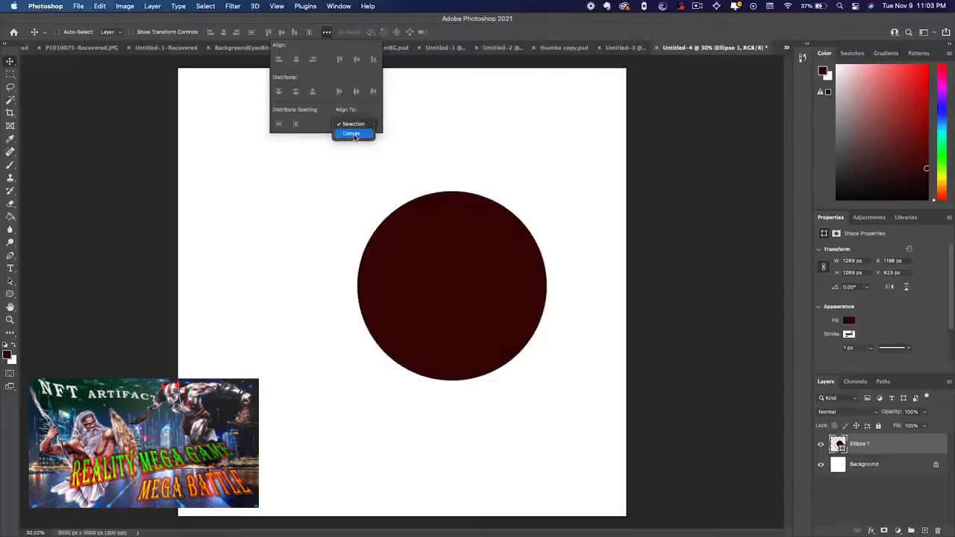
left_click(347, 132)
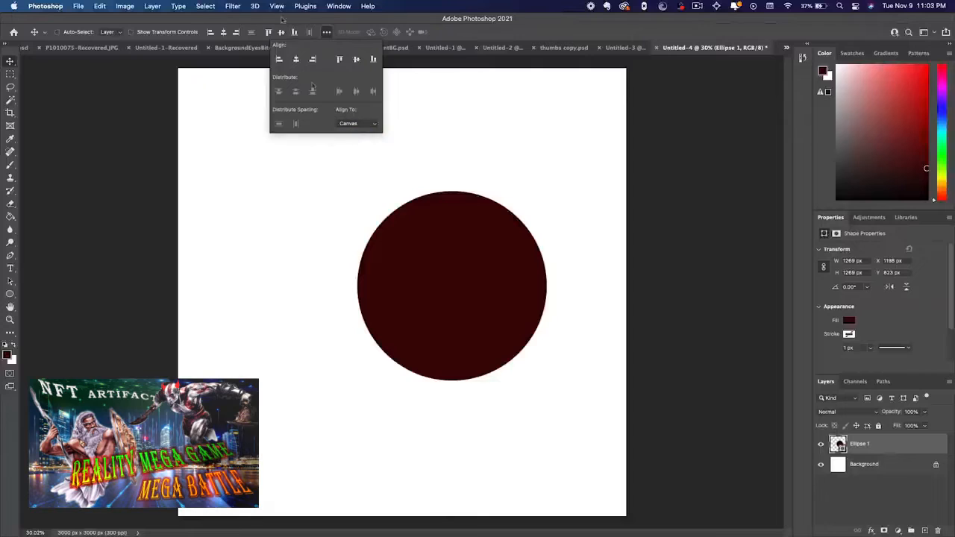
left_click(356, 59)
left_click(297, 60)
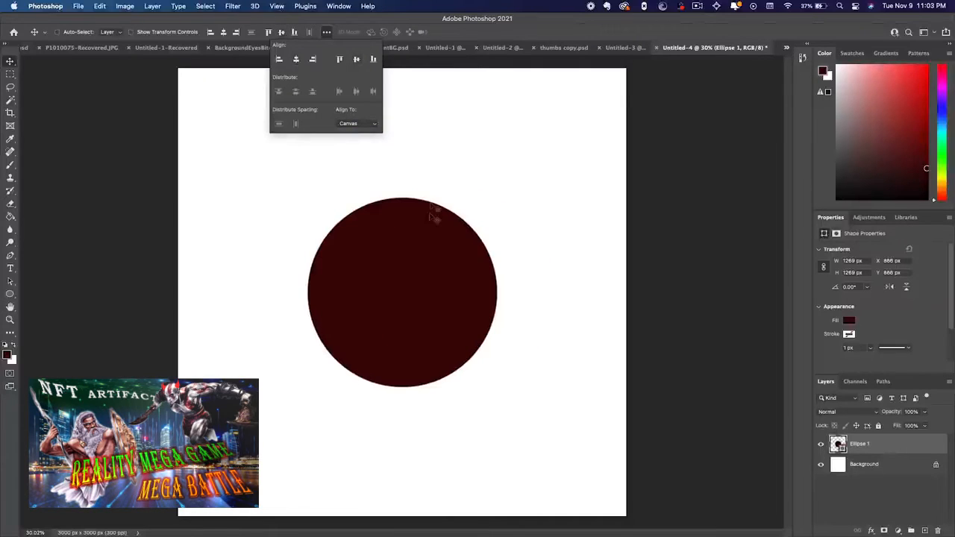
left_click(552, 318)
Group the circle's layer into a new group named MainFigure
right_click(911, 447)
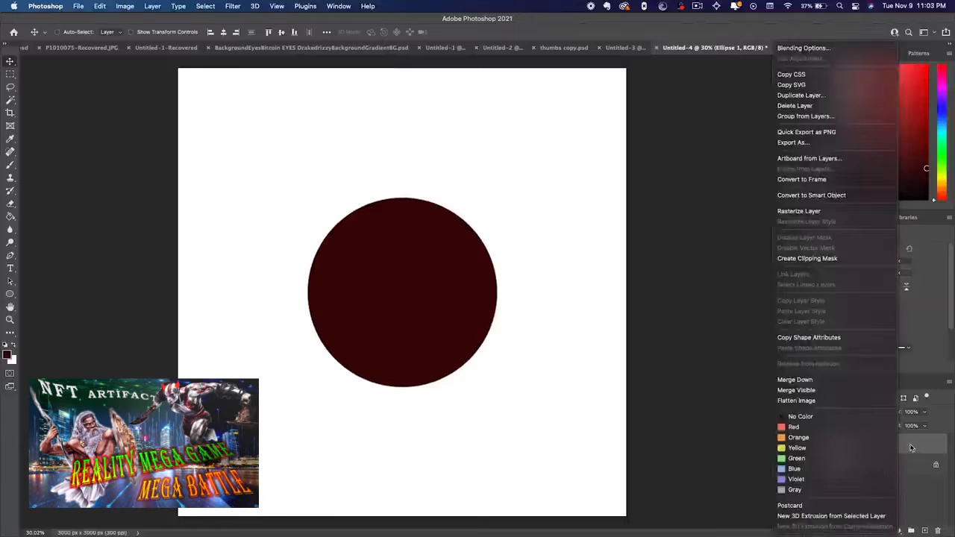
left_click(911, 448)
right_click(912, 448)
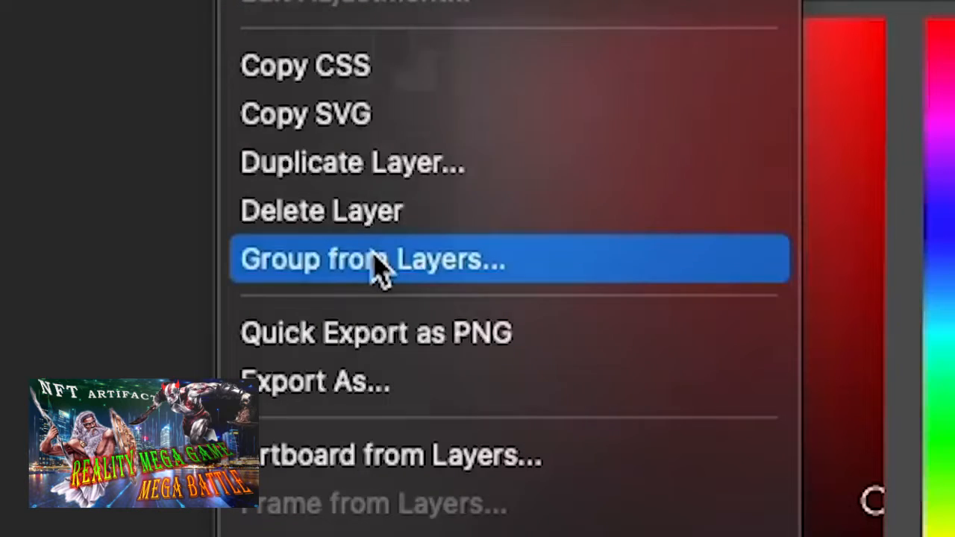
left_click(819, 117)
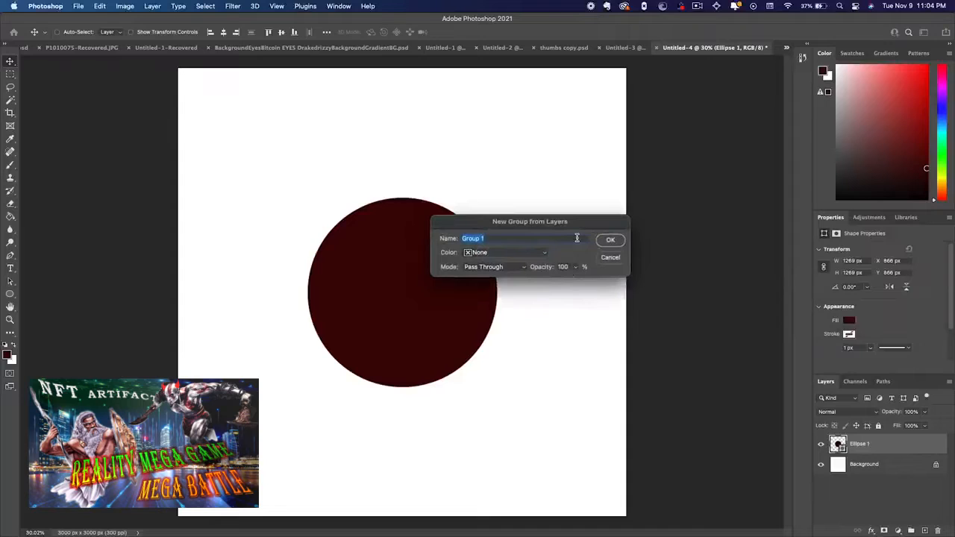
type("MainFigure")
key("Return")
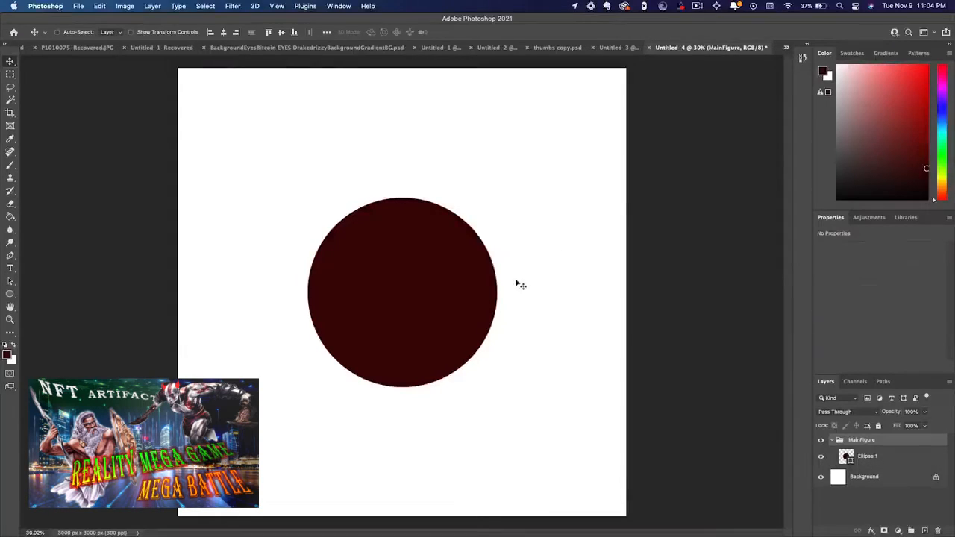
Check the layer structure by toggling visibility of the circle and the MainFigure group, and selecting each layer in turn
left_click(833, 441)
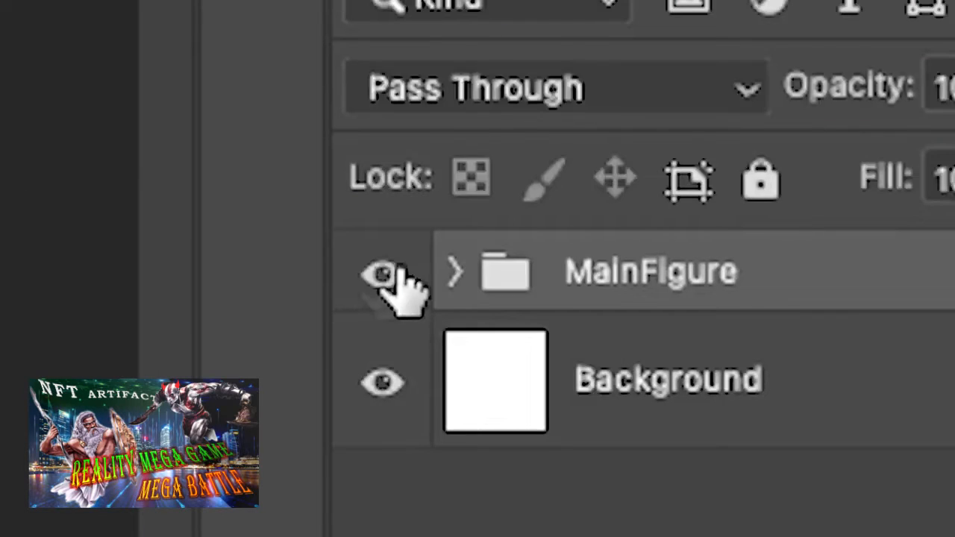
left_click(455, 272)
left_click(821, 456)
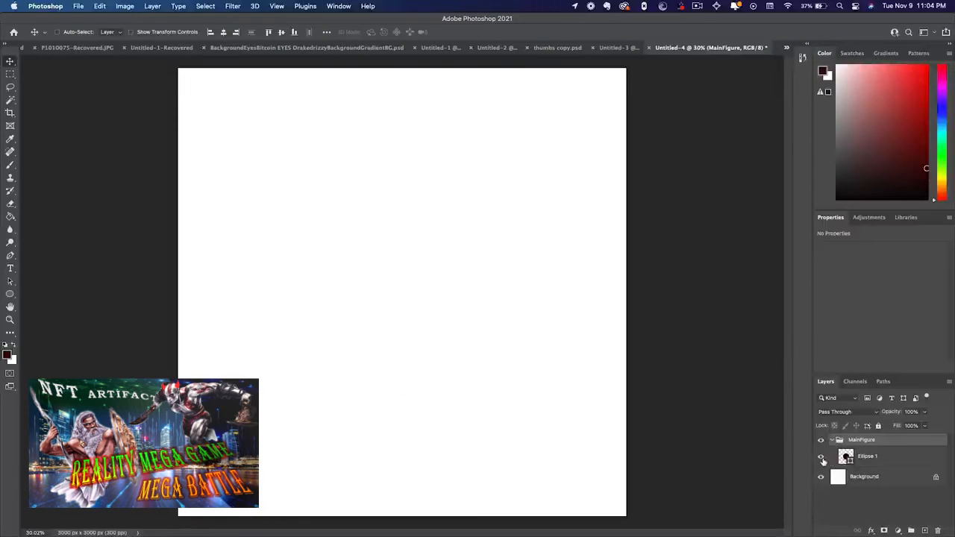
left_click(822, 457)
left_click(822, 457)
left_click(822, 457)
left_click(822, 457)
left_click(822, 457)
left_click(821, 440)
left_click(821, 441)
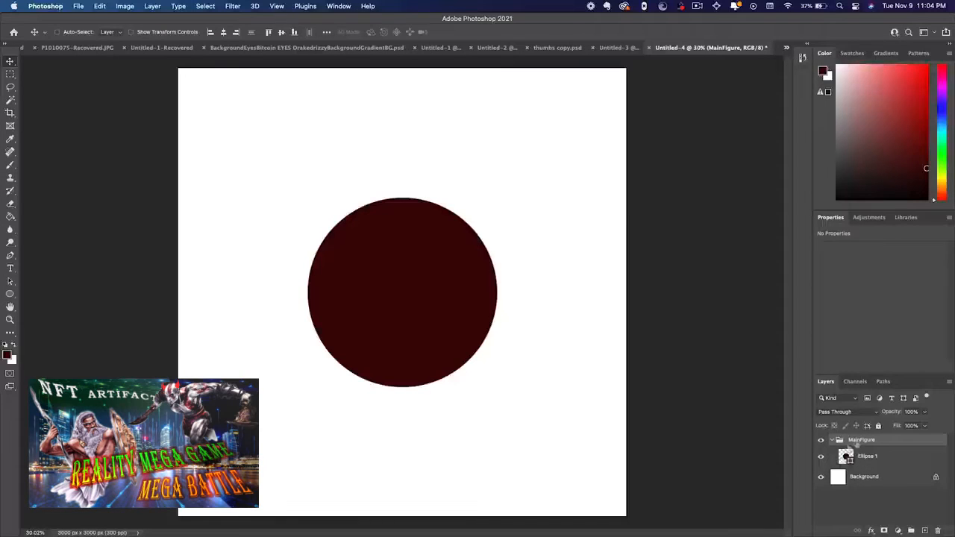
left_click(888, 456)
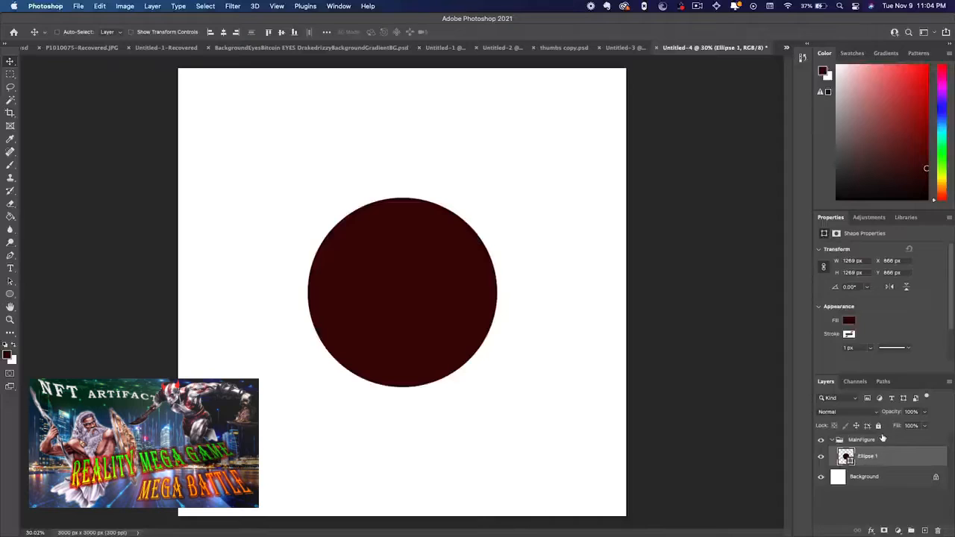
left_click(884, 440)
left_click(886, 475)
left_click(832, 440)
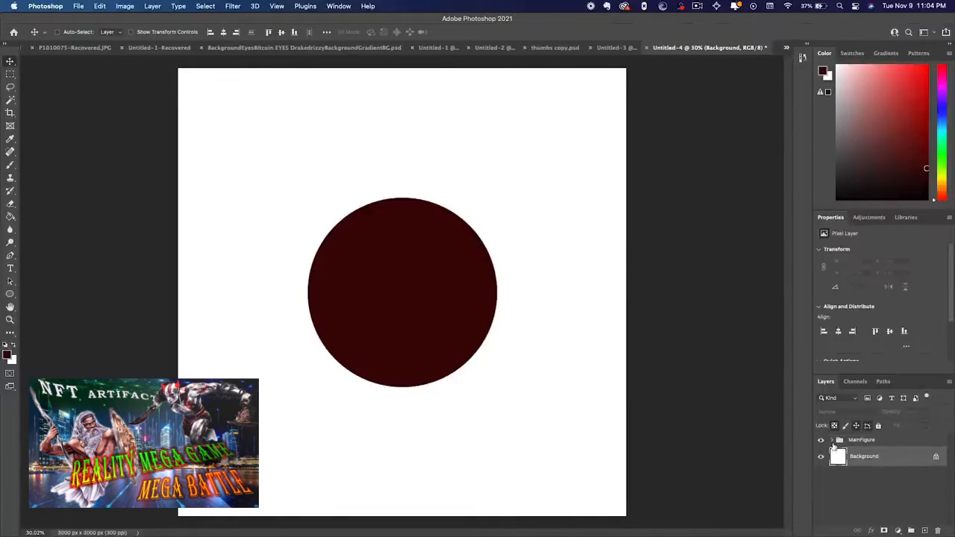
Hide the white Background layer, keep MainFigure visible, and select the circle's layer inside the expanded group
left_click(821, 441)
left_click(822, 457)
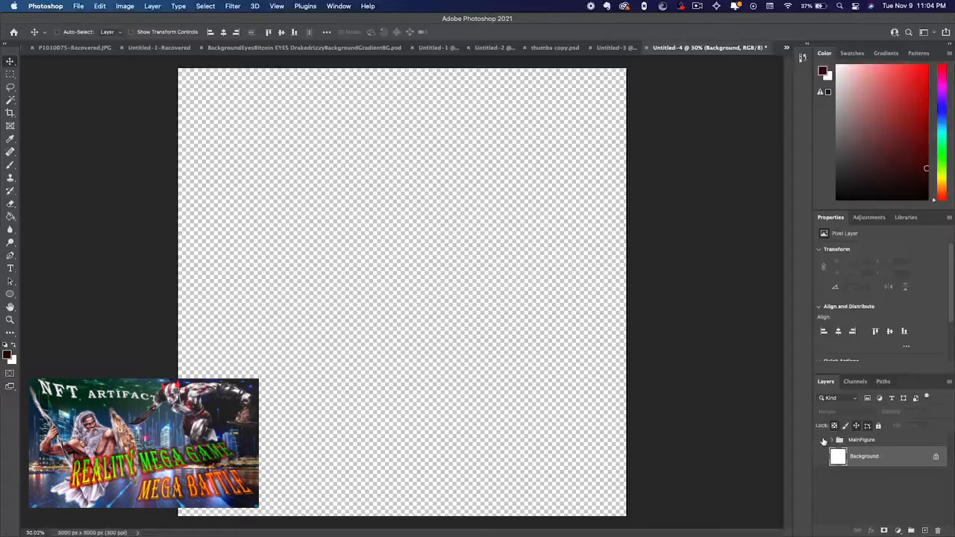
left_click(821, 441)
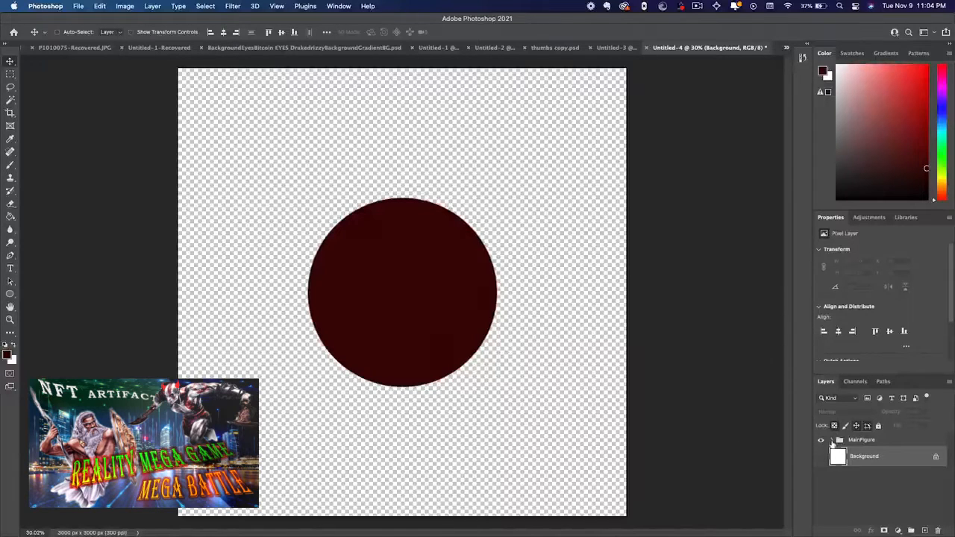
left_click(833, 442)
left_click(860, 463)
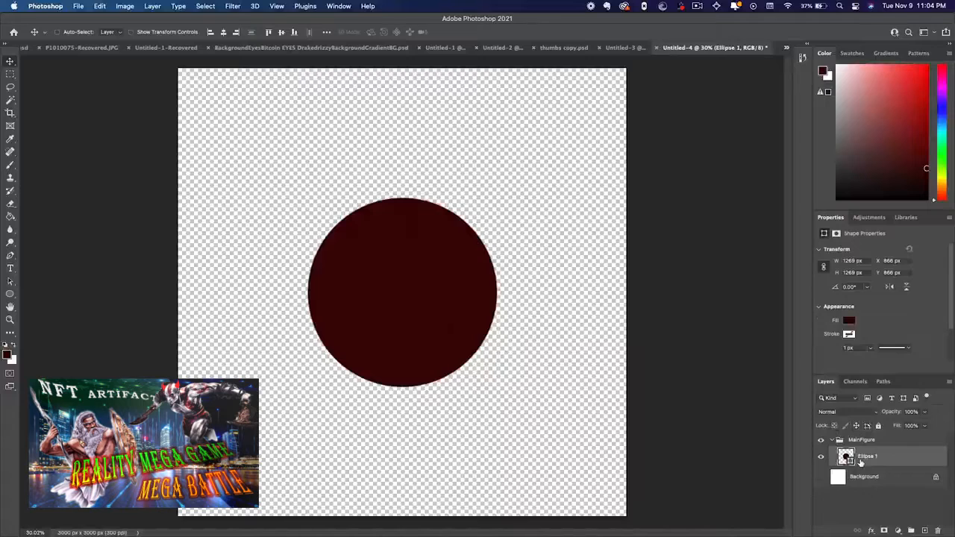
Paint three bright red brush strokes across the circle on a new layer, and add another empty layer above it
left_click(925, 531)
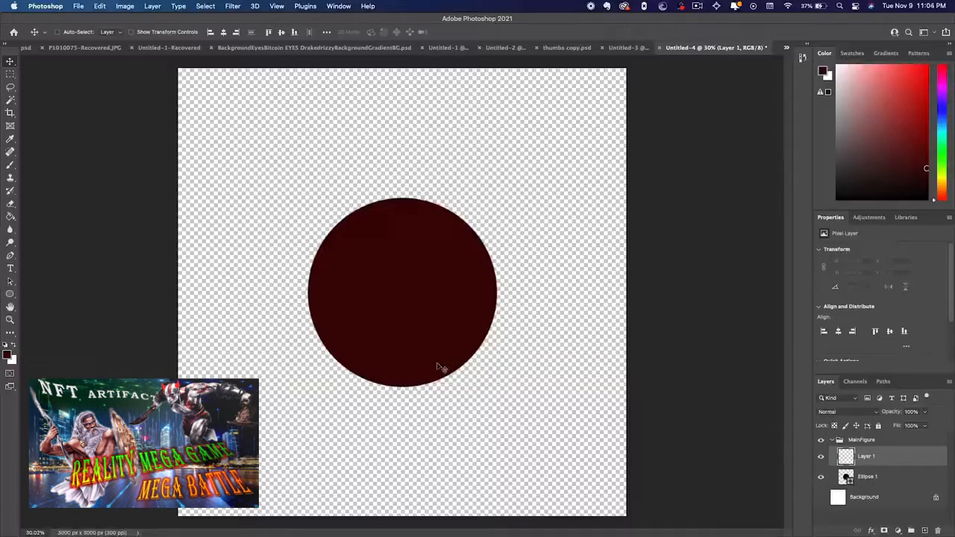
key("b")
left_click_drag(912, 101, 928, 66)
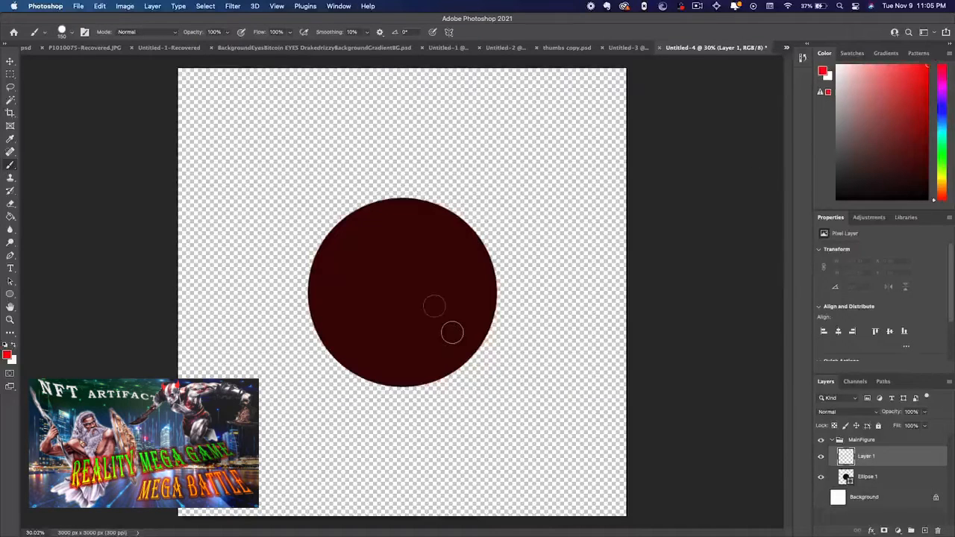
left_click_drag(428, 266, 355, 352)
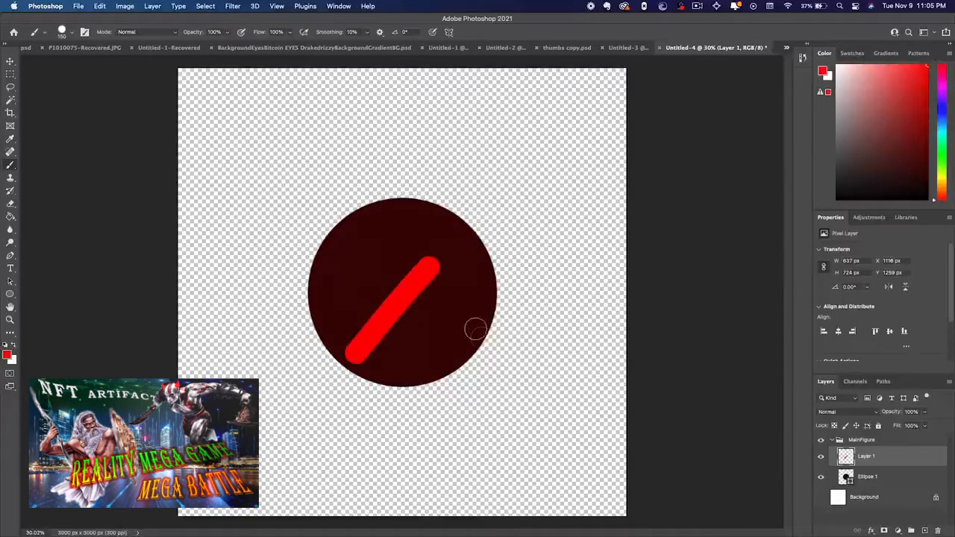
left_click_drag(373, 288, 487, 338)
left_click_drag(371, 294, 361, 296)
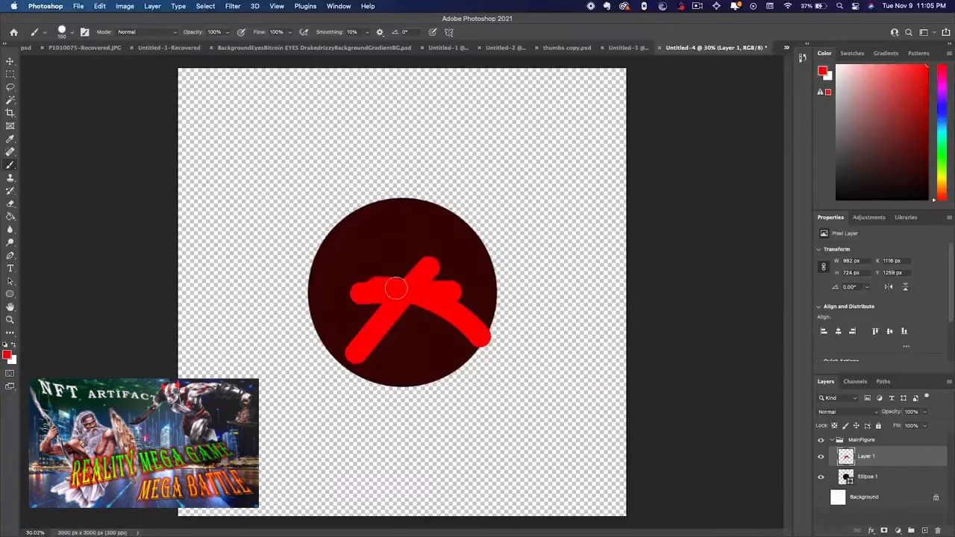
left_click(922, 531)
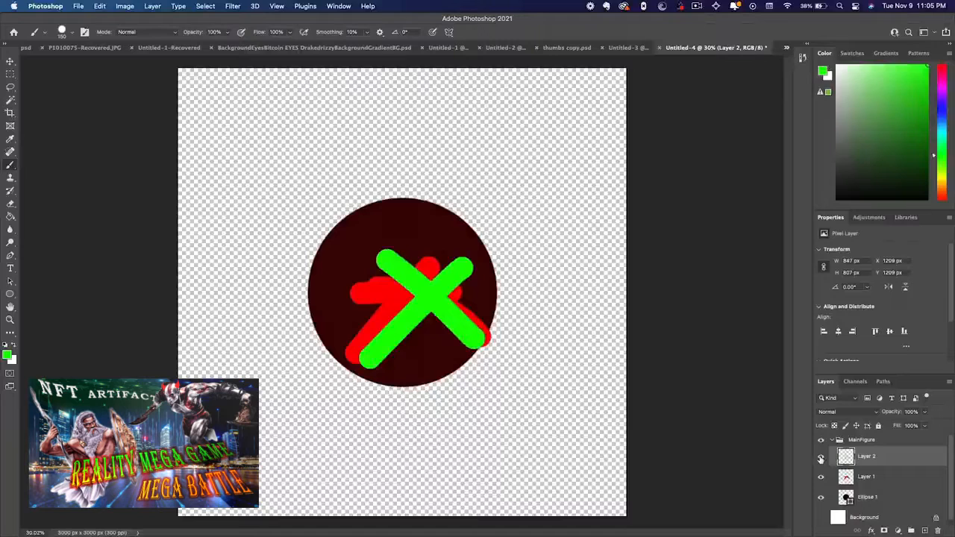
Hide the green and red brush-stroke layers in the MainFigure group and delete both of them
left_click(821, 457)
left_click(821, 477)
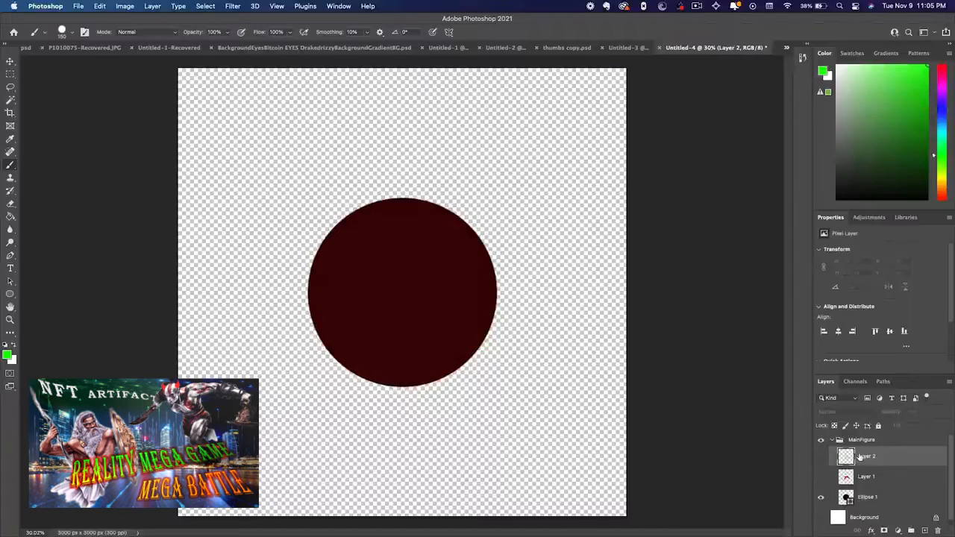
key("BackSpace")
key("BackSpace")
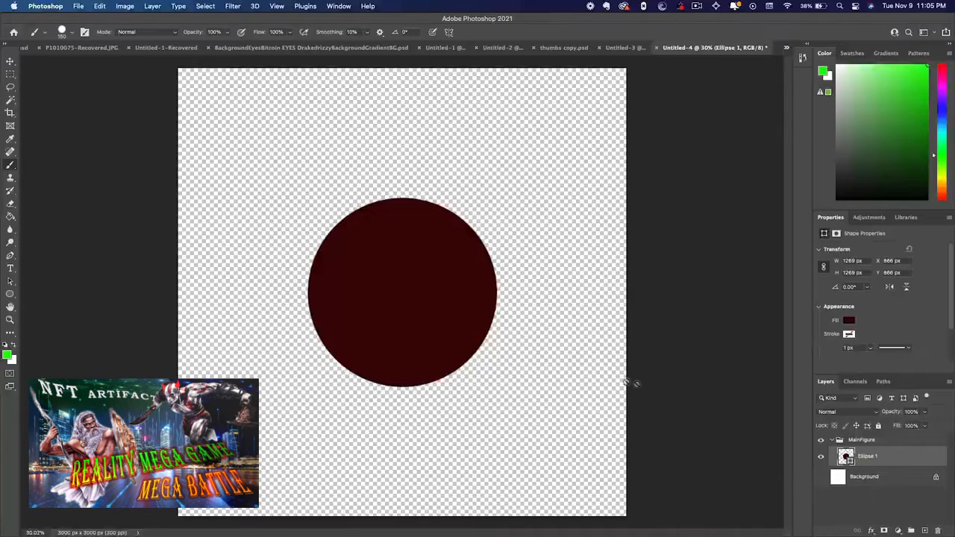
Show the white Background layer again and rename the circle's layer as main
left_click(821, 477)
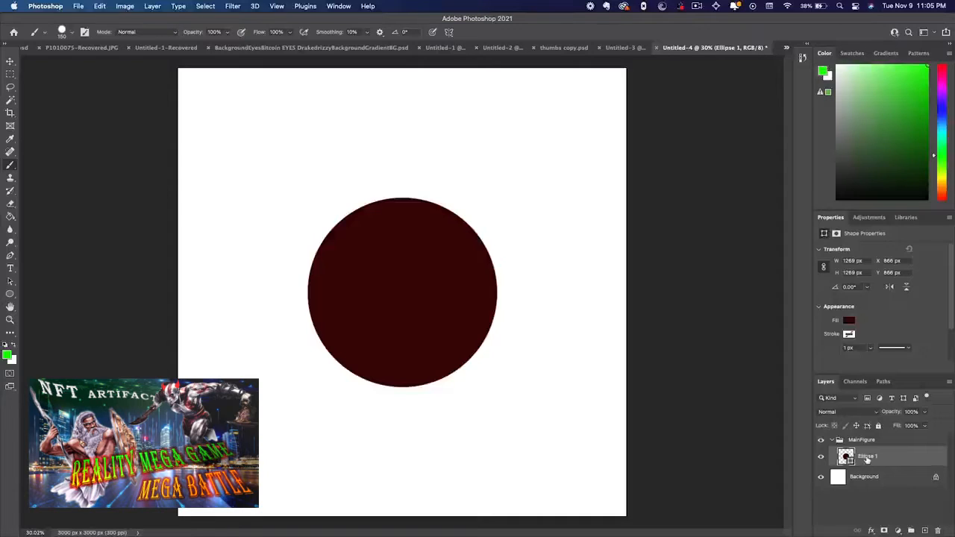
type("m")
key("Return")
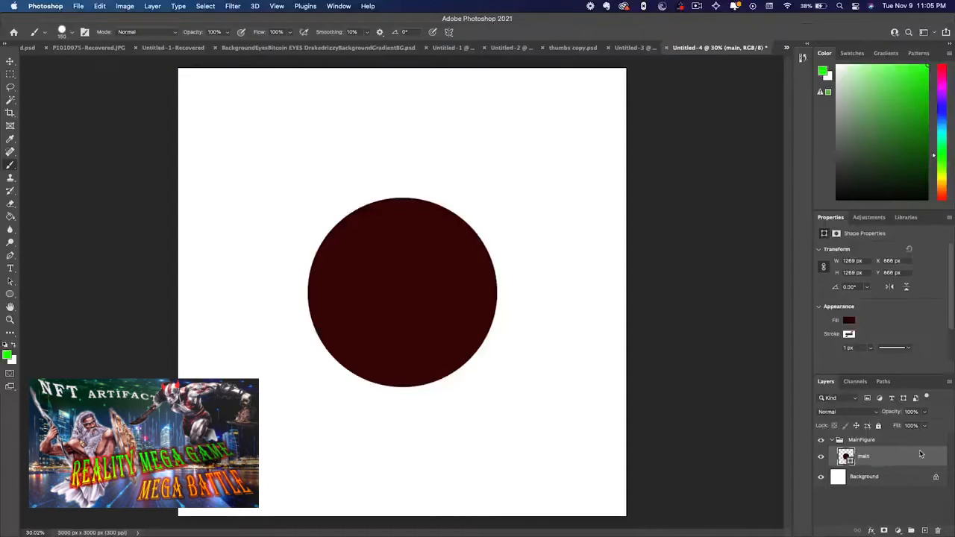
Apply a linear Gradient Overlay to the main circle layer using the Orange_10 gradient
key("space")
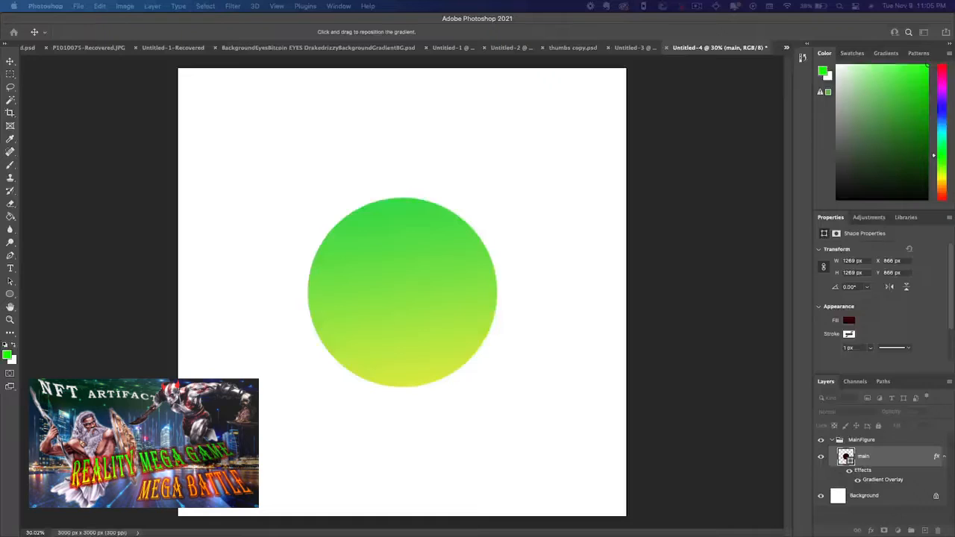
key("i")
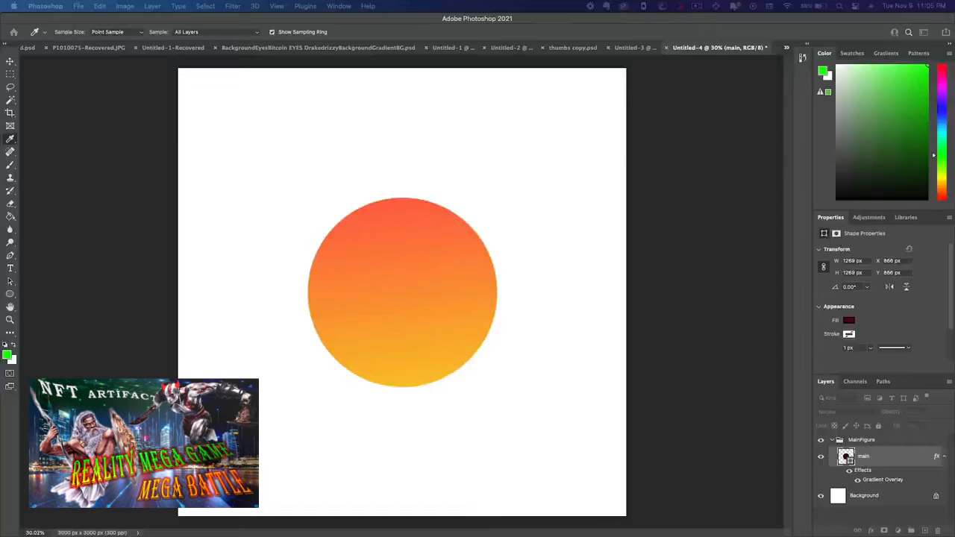
key("Return")
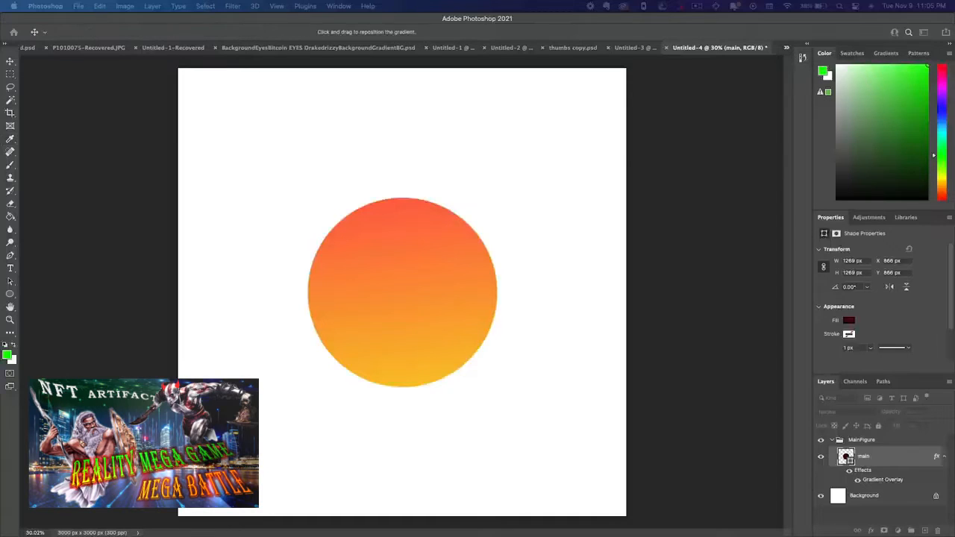
left_click_drag(954, 201, 722, 215)
left_click(600, 277)
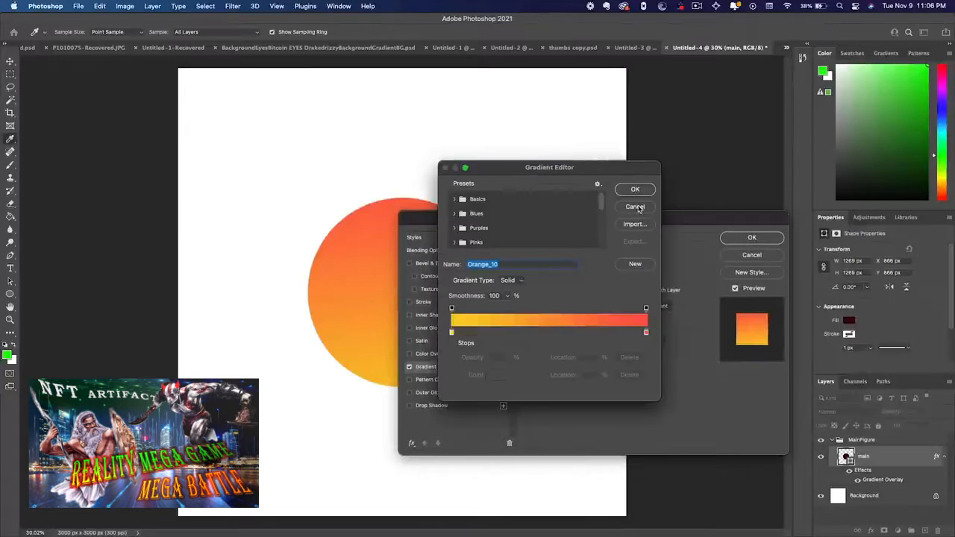
left_click(639, 209)
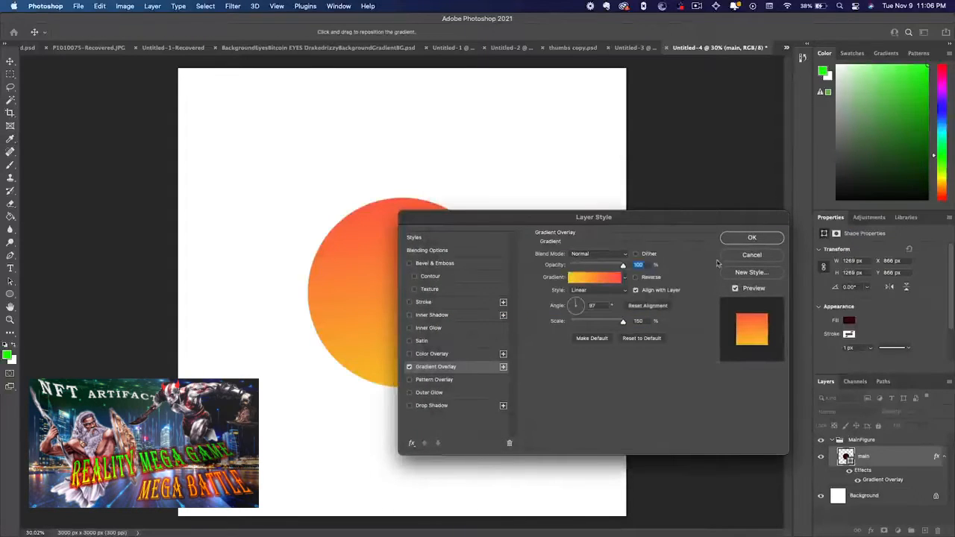
left_click(741, 240)
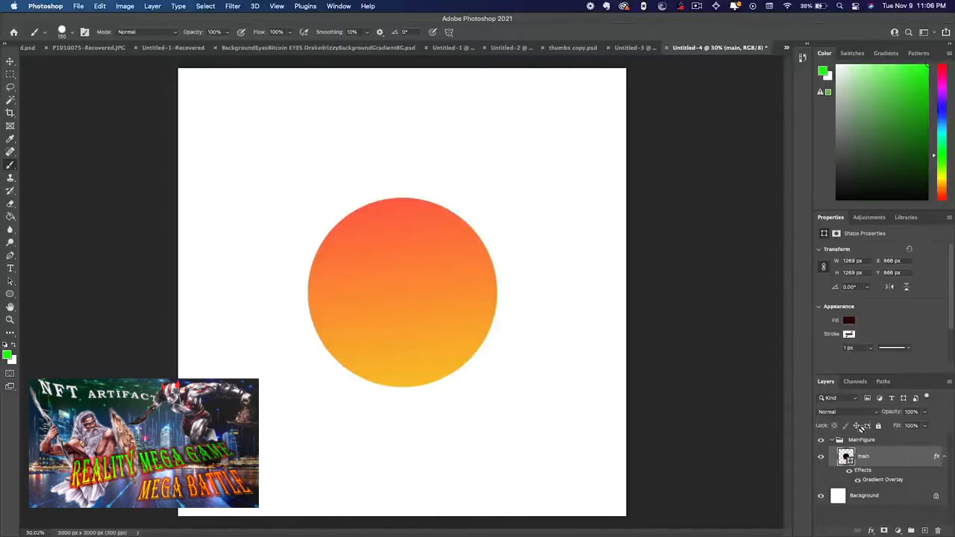
Collapse the MainFigure group and place all JPG images from Finder's Acid Marbeling folder, _DSC3823.jpg to _DSC3848.jpg, onto the canvas
left_click(834, 440)
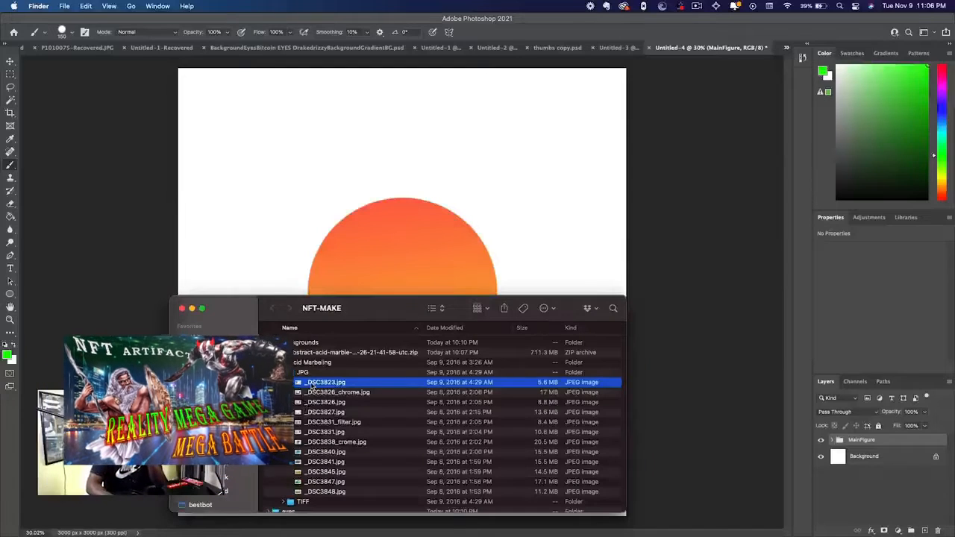
left_click(306, 403)
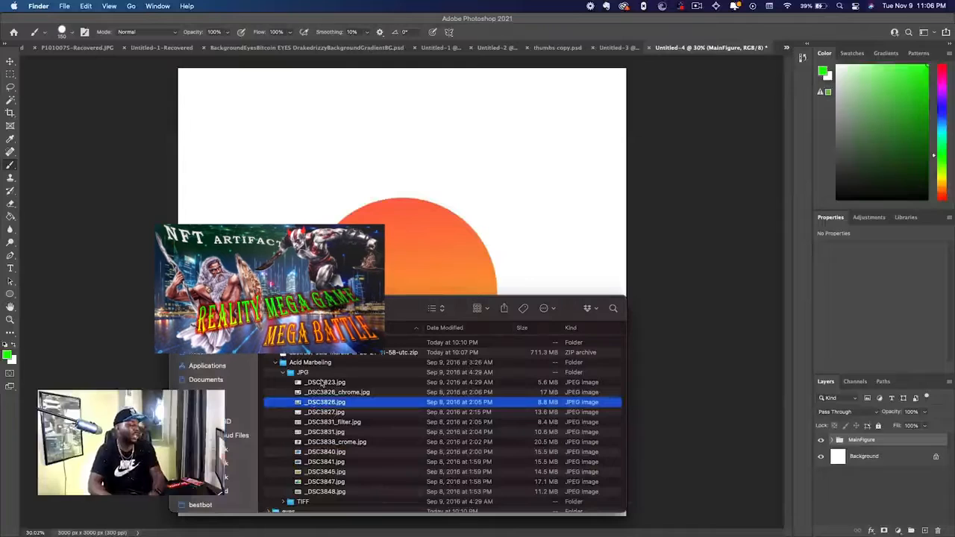
left_click(319, 382, "super")
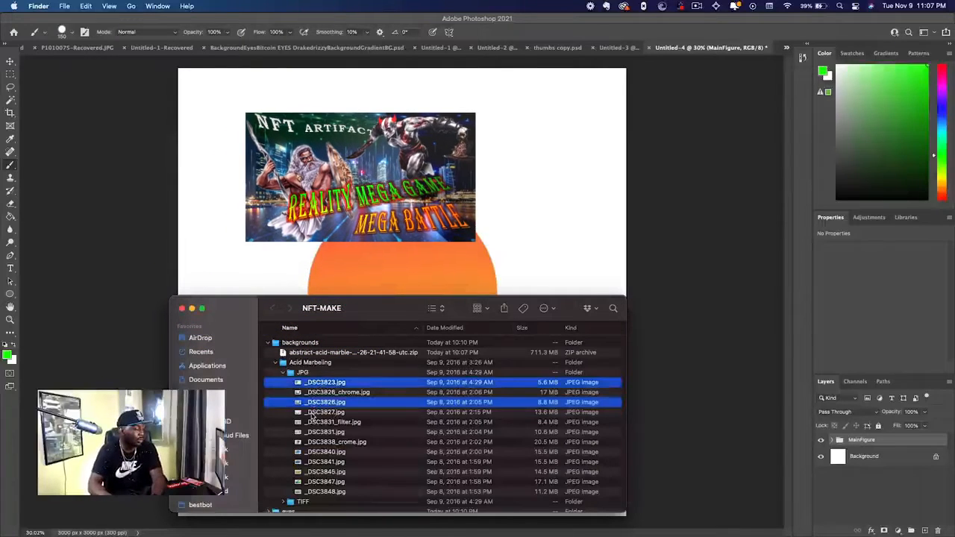
left_click(313, 413, "super")
left_click(313, 394)
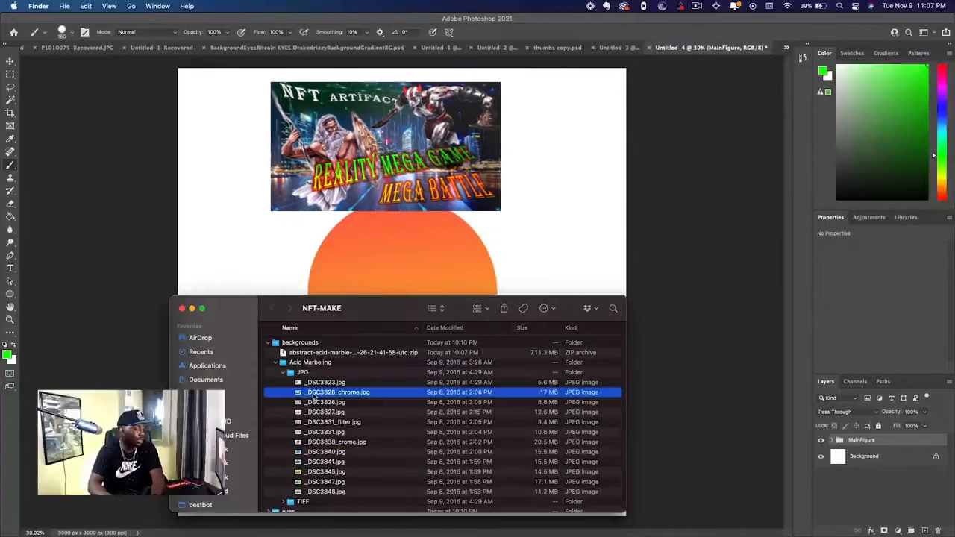
left_click(317, 374)
left_click(318, 382)
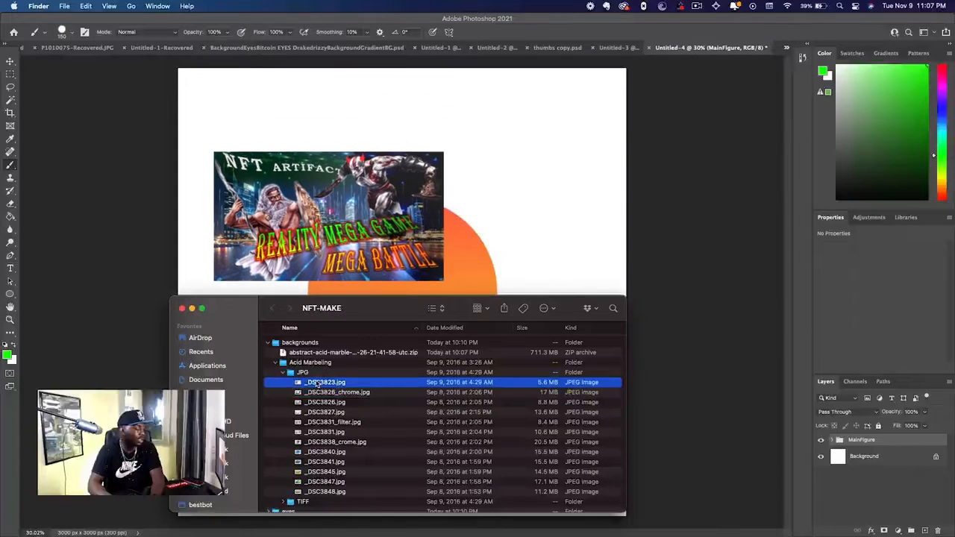
left_click(330, 492, "shift")
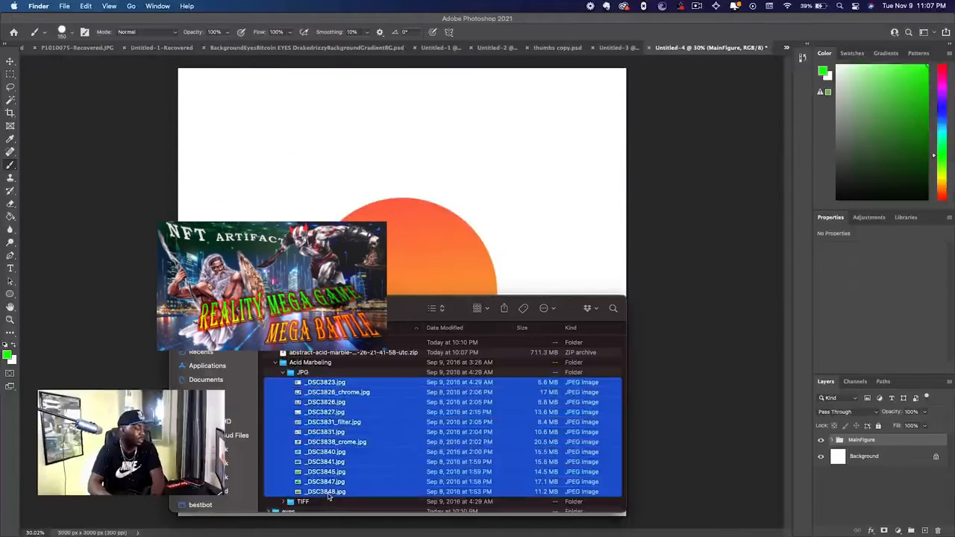
left_click_drag(329, 437, 416, 203)
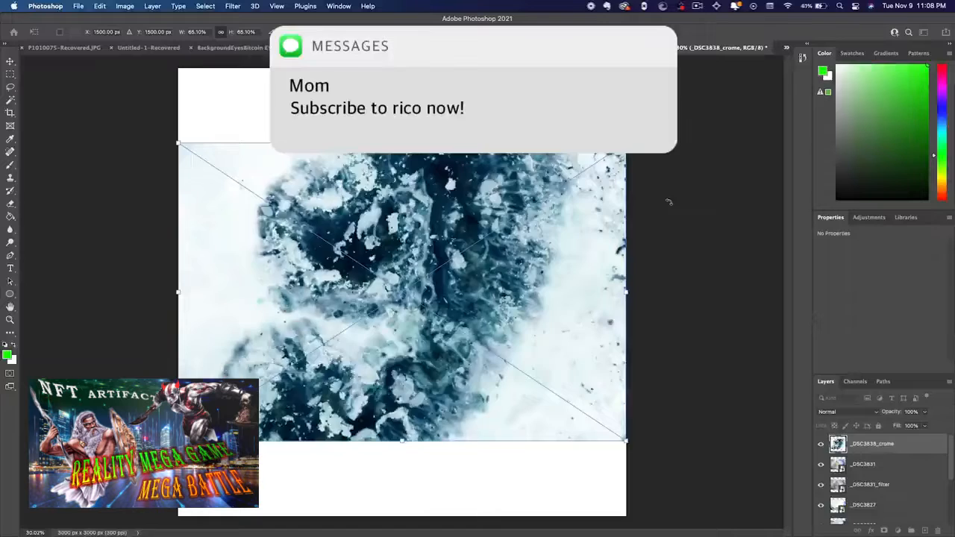
key("Return")
key("Return")
key("Return")
key("Return")
key("Return")
scroll(879, 482, "down", 10)
left_click(871, 480, "shift")
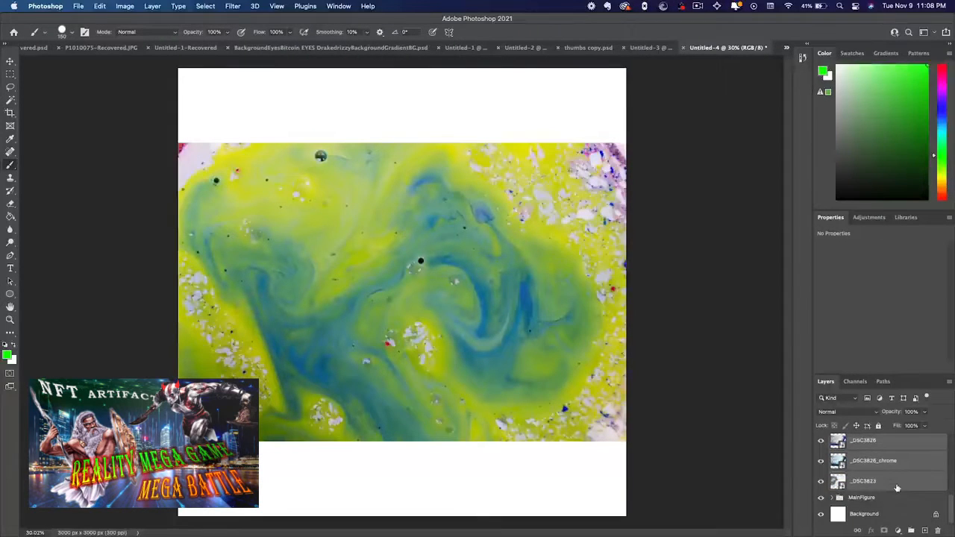
scroll(897, 488, "up", 5)
scroll(898, 488, "up", 3)
scroll(898, 488, "down", 5)
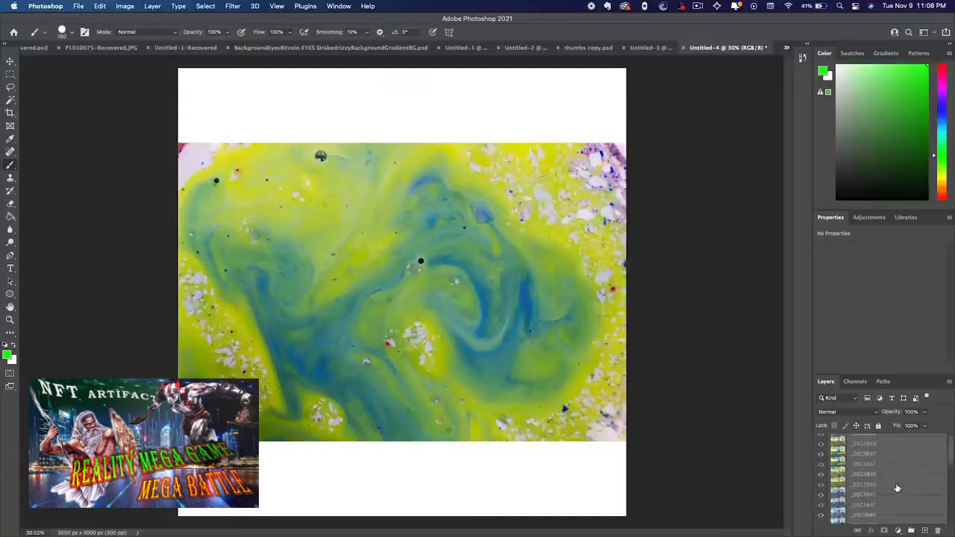
scroll(898, 488, "up", 5)
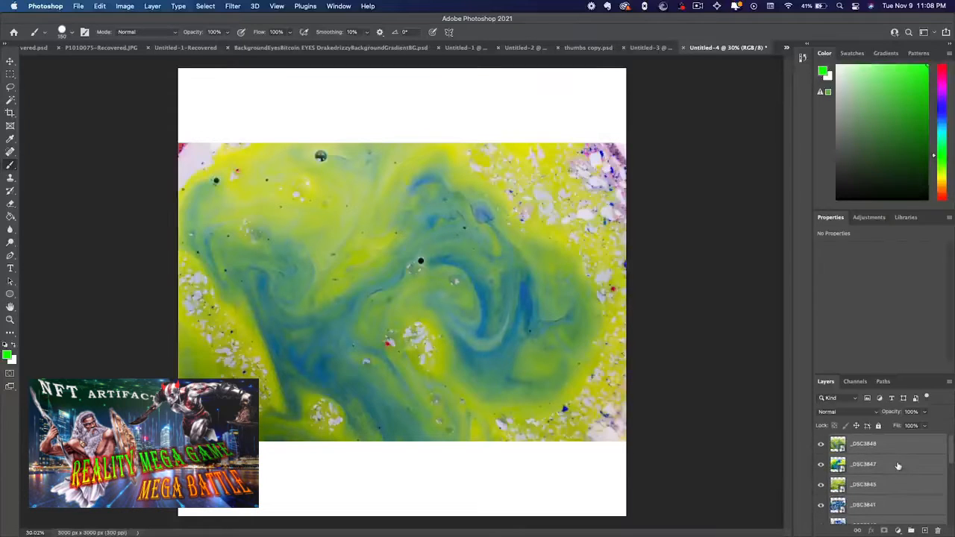
Group all the placed marble image layers, from _DSC3848 to _DSC3823, into a new group named Backgrounds
left_click(892, 450)
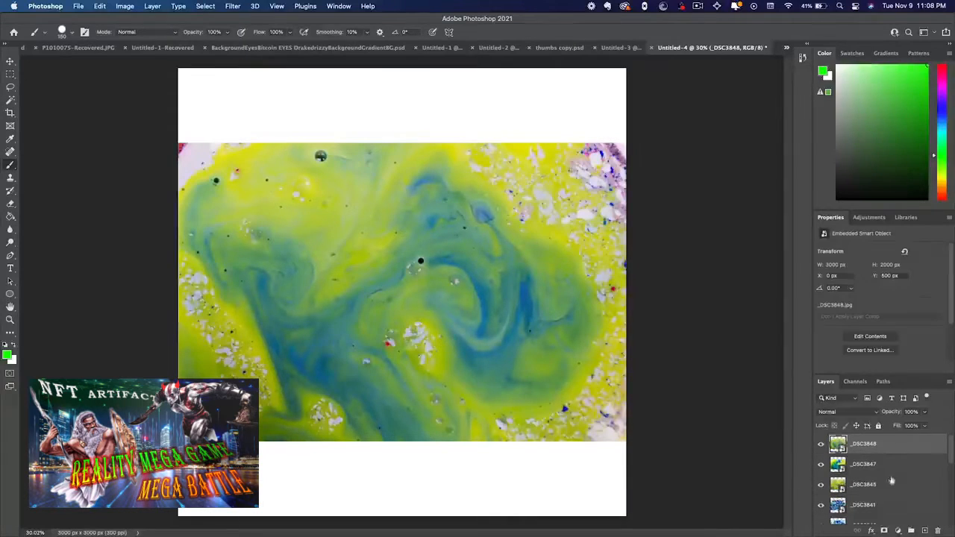
scroll(897, 475, "down", 6)
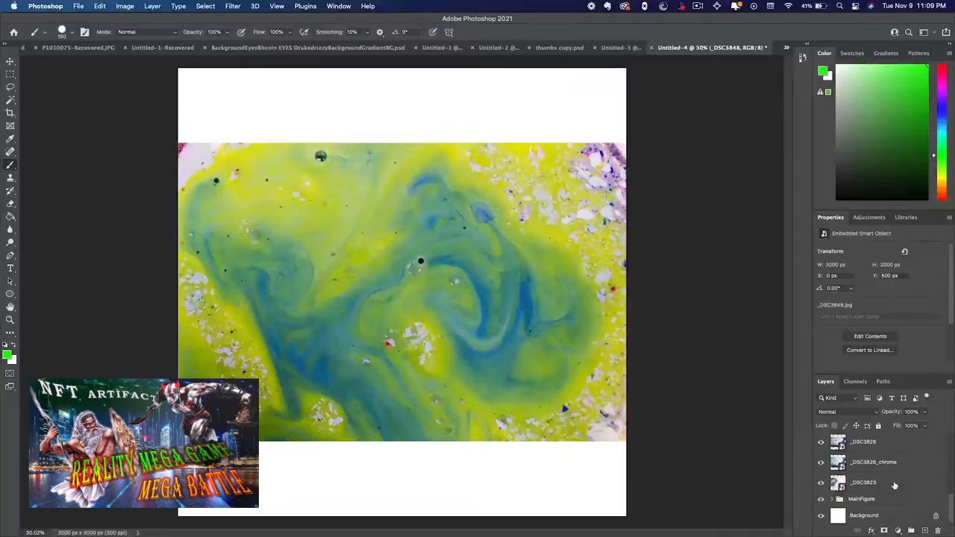
left_click(888, 486, "shift")
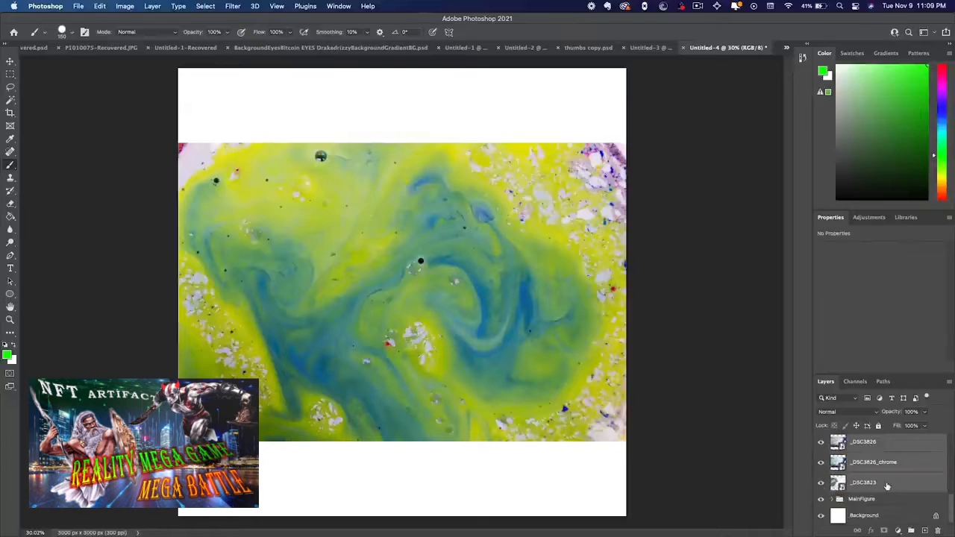
scroll(895, 485, "up", 4)
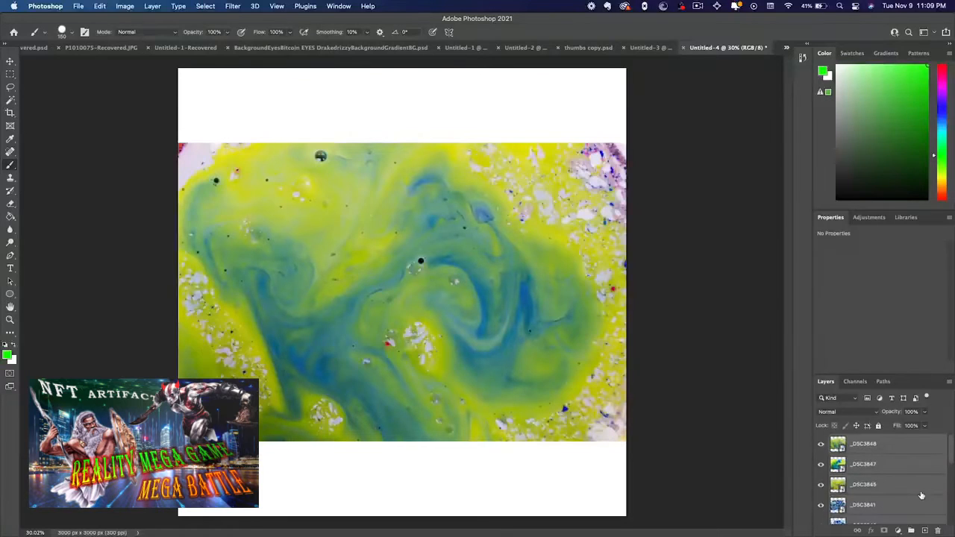
right_click(909, 486)
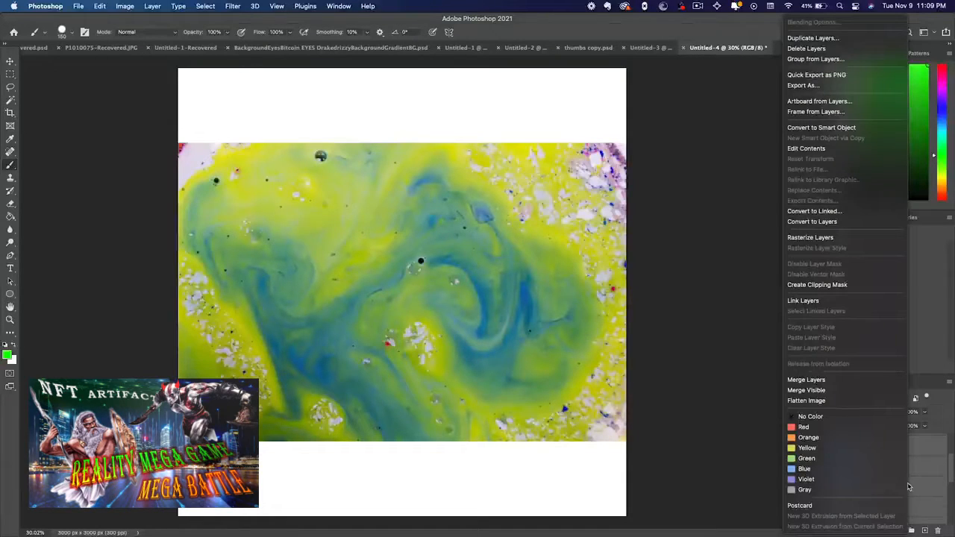
left_click(821, 59)
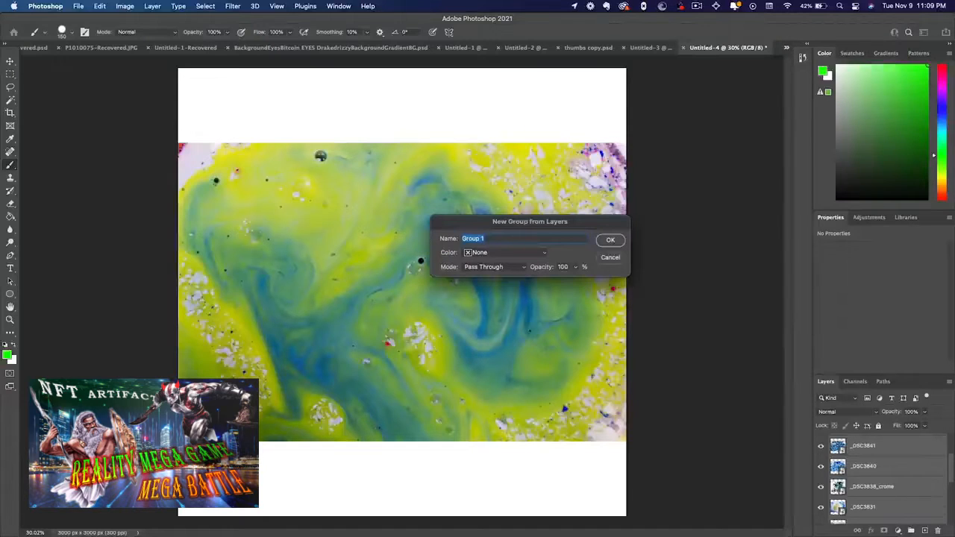
type("Backgrounds")
key("Return")
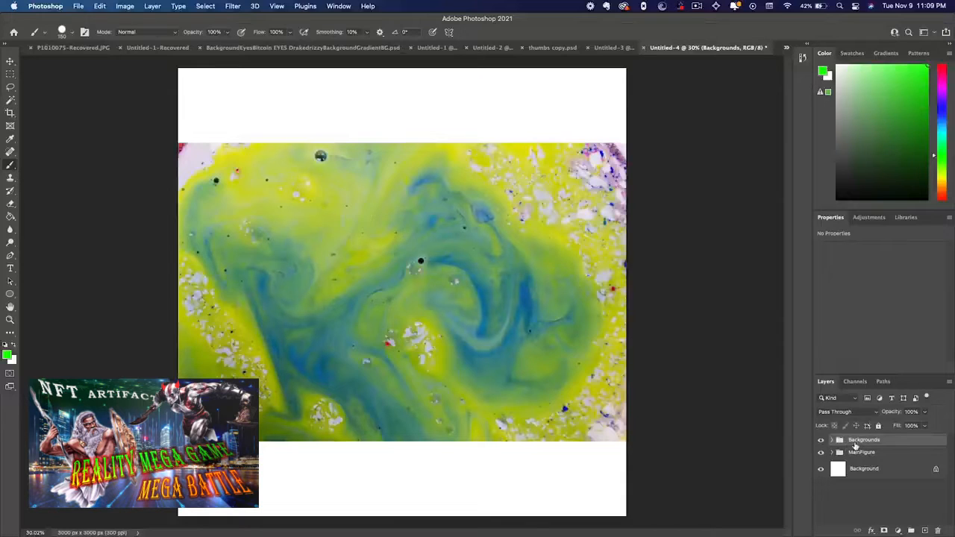
Move the Backgrounds group below the MainFigure group, and expand it to select the _DSC3848 layer
left_click_drag(856, 446, 856, 461)
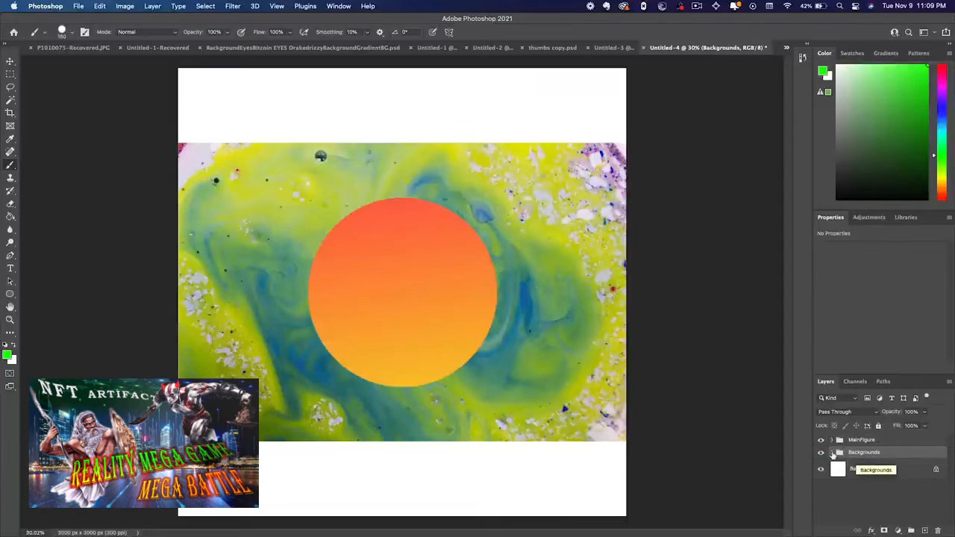
left_click(833, 453)
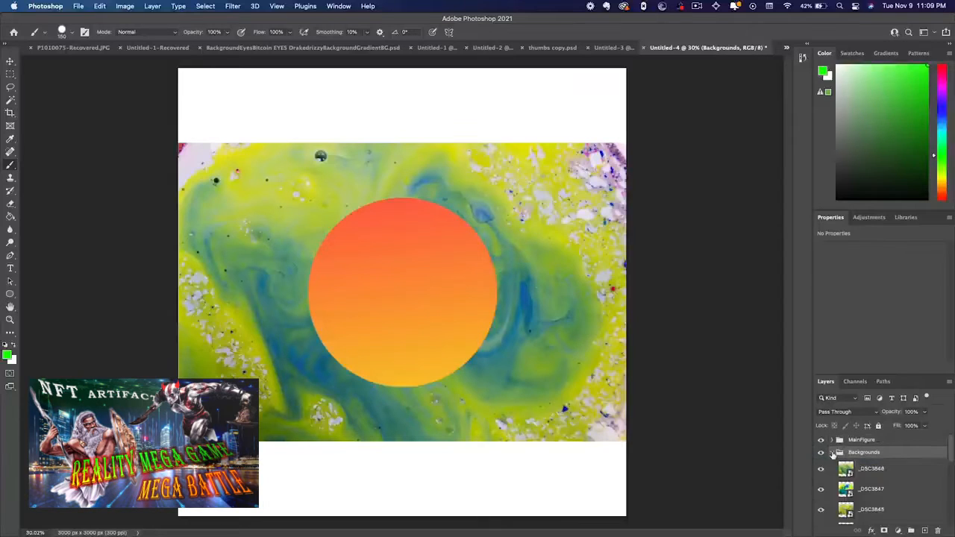
left_click(879, 469)
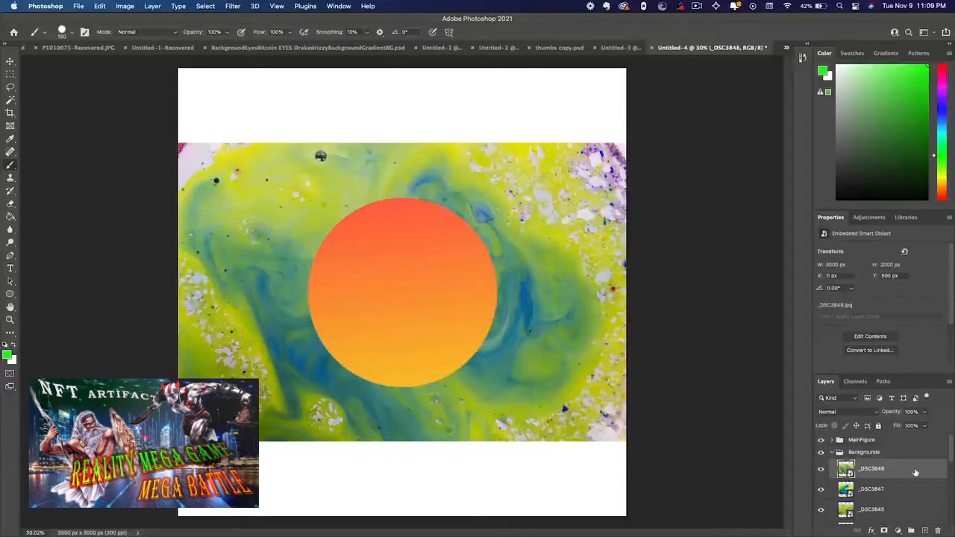
Select all marble layers in the Backgrounds group through _DSC3823 and scale them to 150% so they cover the full canvas
scroll(915, 473, "down", 5)
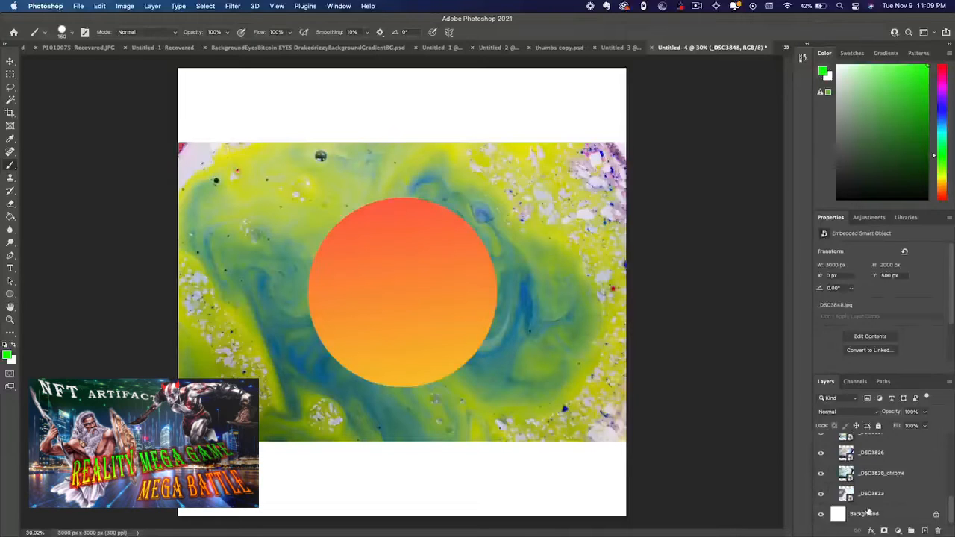
left_click(895, 493, "shift")
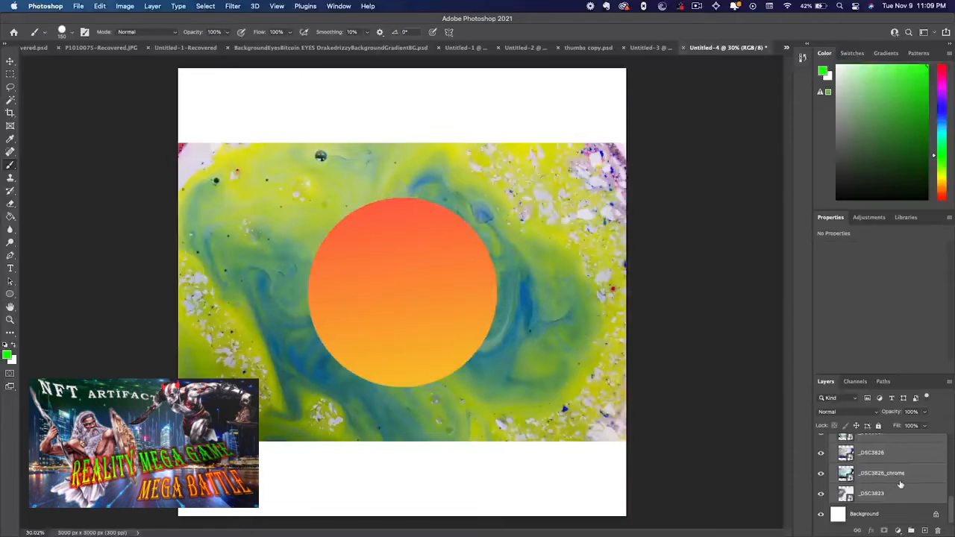
key("super+t")
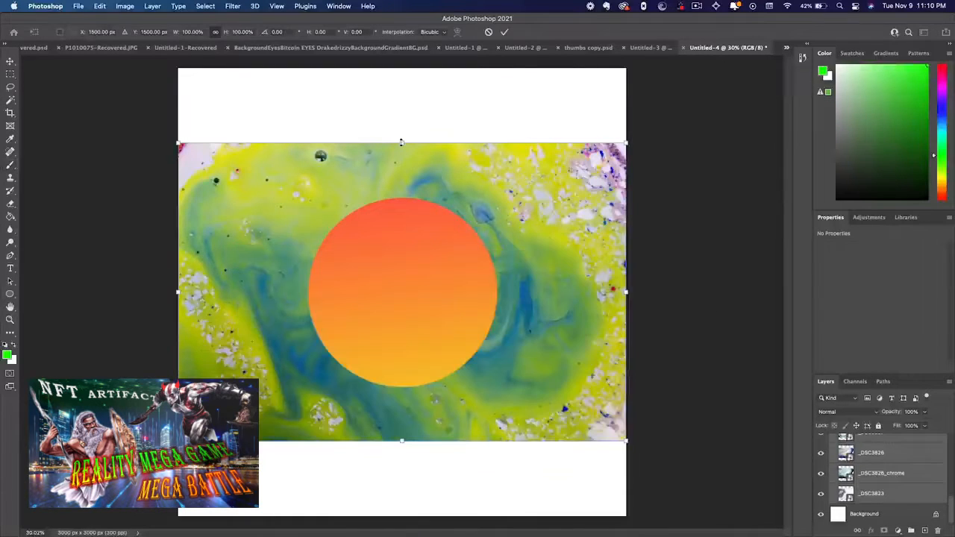
left_click_drag(400, 83, 401, 66)
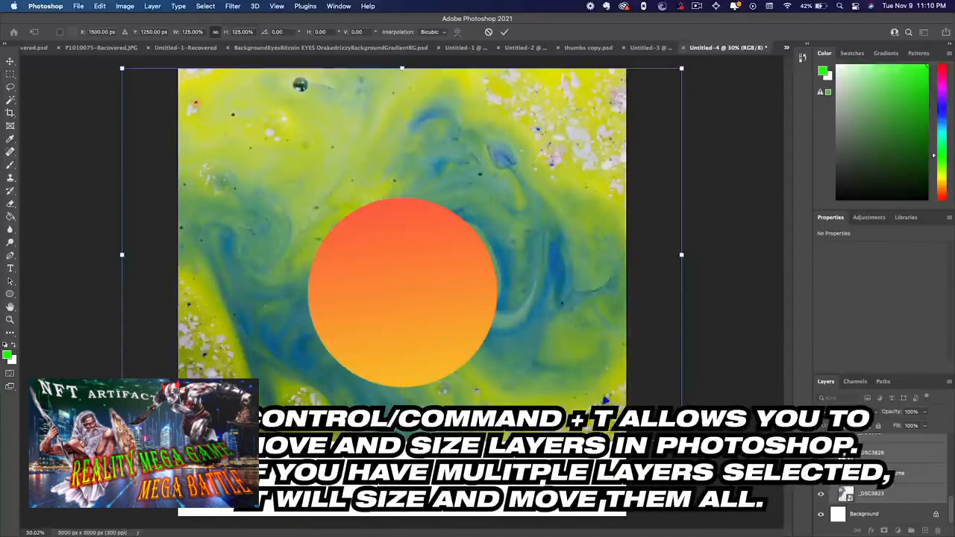
left_click_drag(402, 442, 402, 516)
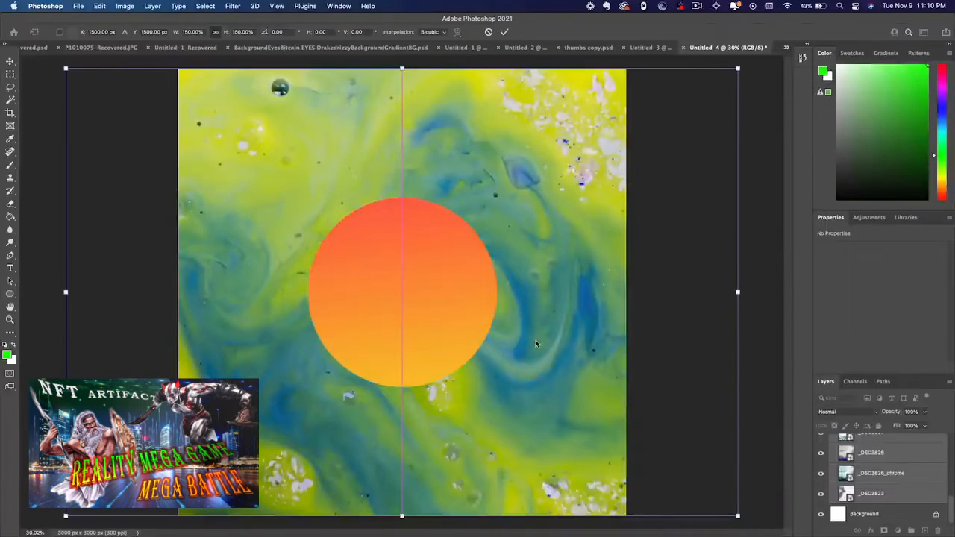
key("b")
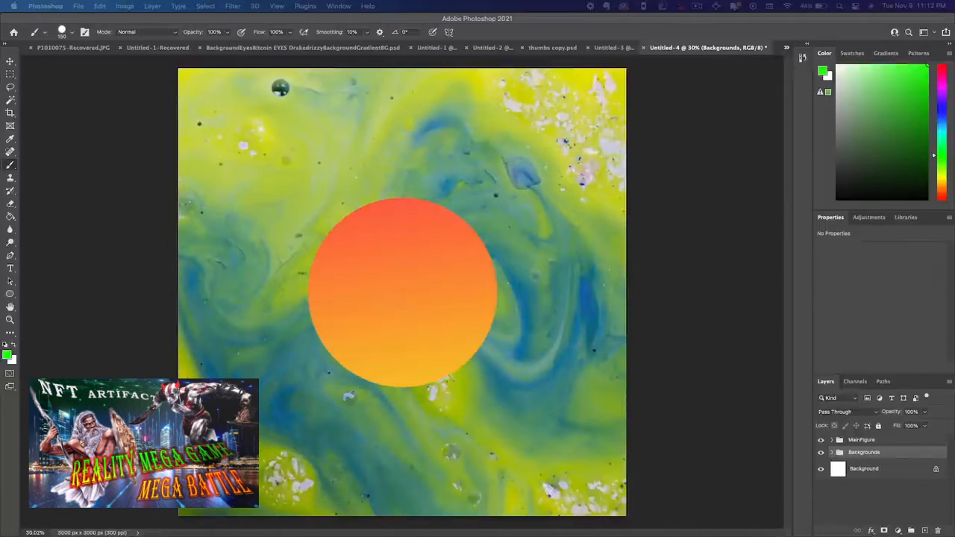
Switch to Finder's NFT-MAKE window, collapse the Acid Marbeling and backgrounds folders, and expand the eyes folder
left_click_drag(329, 4, 674, 282)
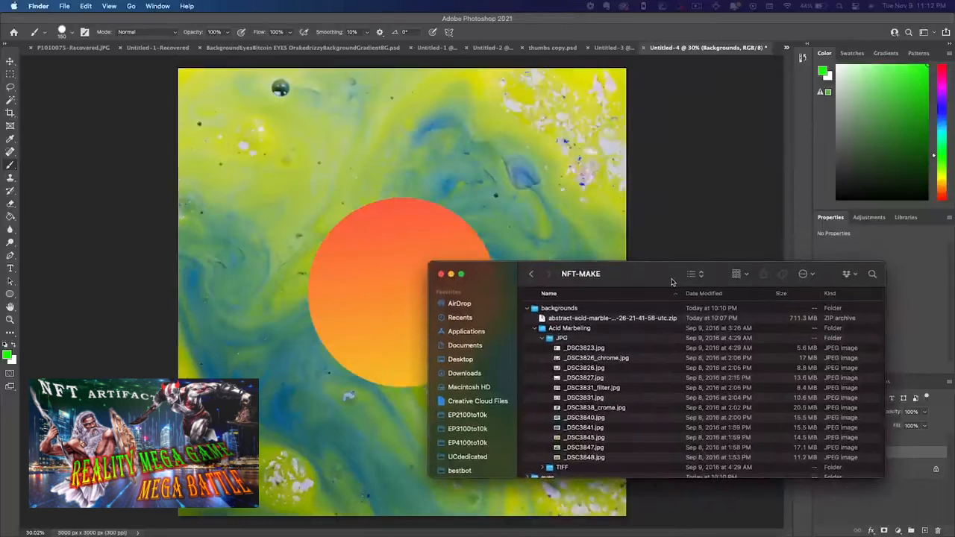
left_click(534, 331)
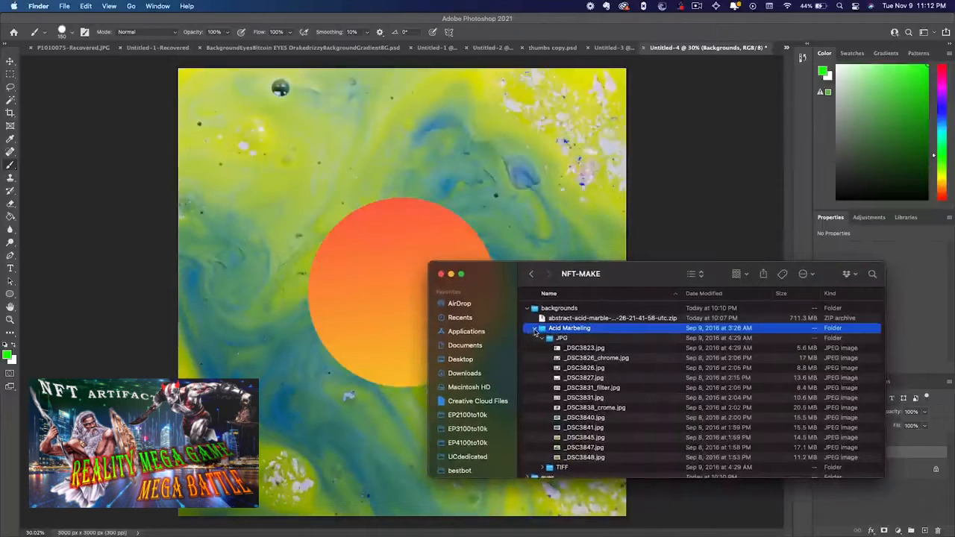
left_click(535, 329)
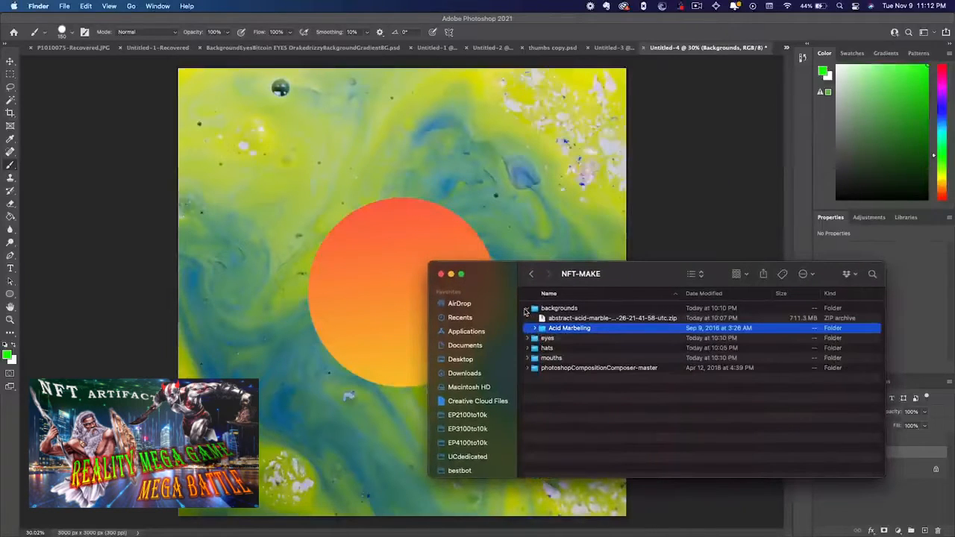
left_click(527, 308)
left_click(527, 320)
left_click(527, 319)
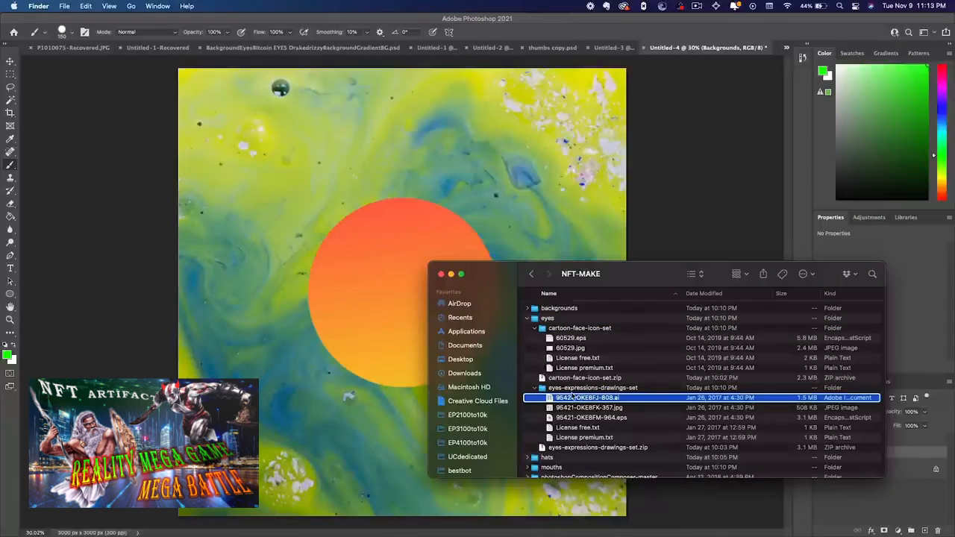
Open 95421-OKE8FJ-808.ai from the eyes-expressions-drawings-set folder with Adobe Illustrator 2022
right_click(572, 397)
mouse_move(609, 351)
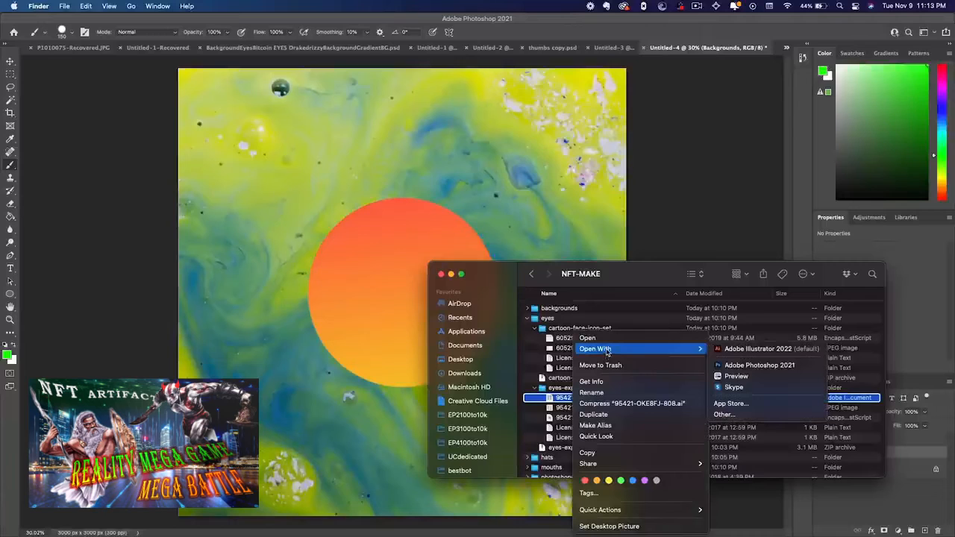
left_click(737, 350)
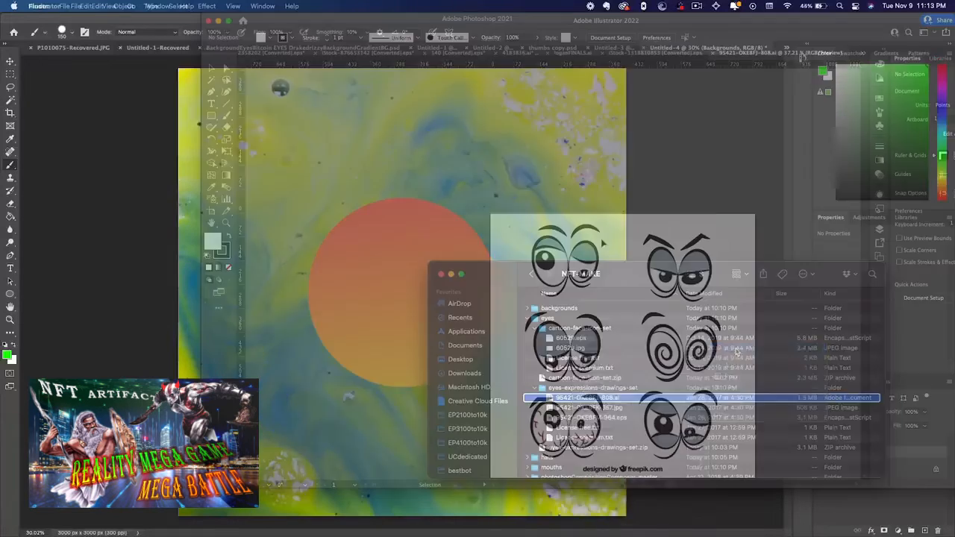
Ungroup the whole eyes artwork, and ungroup its top row so the two pairs of eyes are separate
left_click(595, 339)
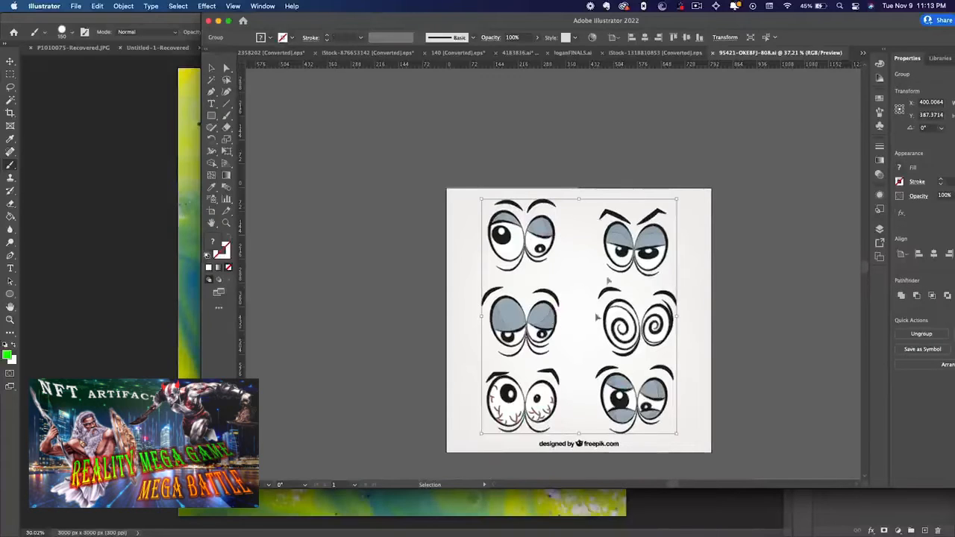
right_click(621, 239)
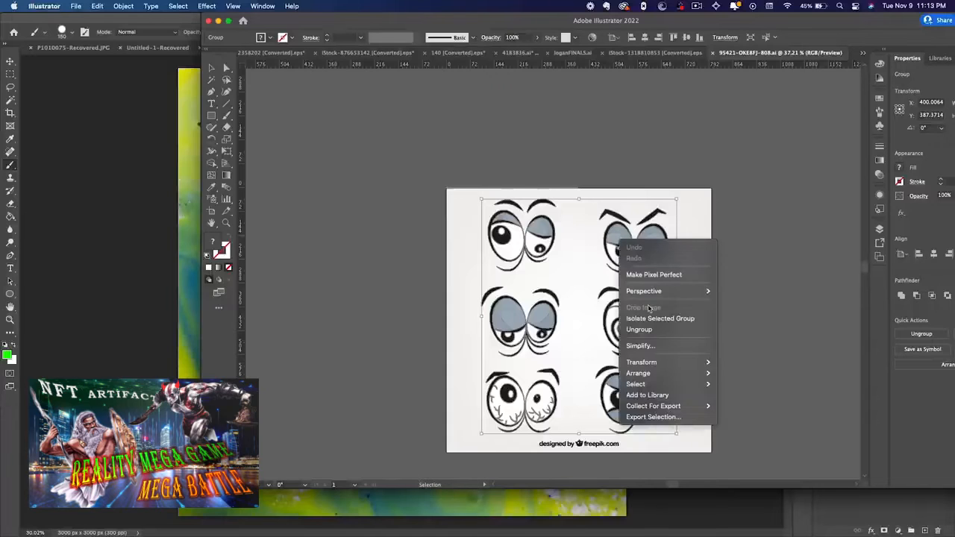
left_click(641, 330)
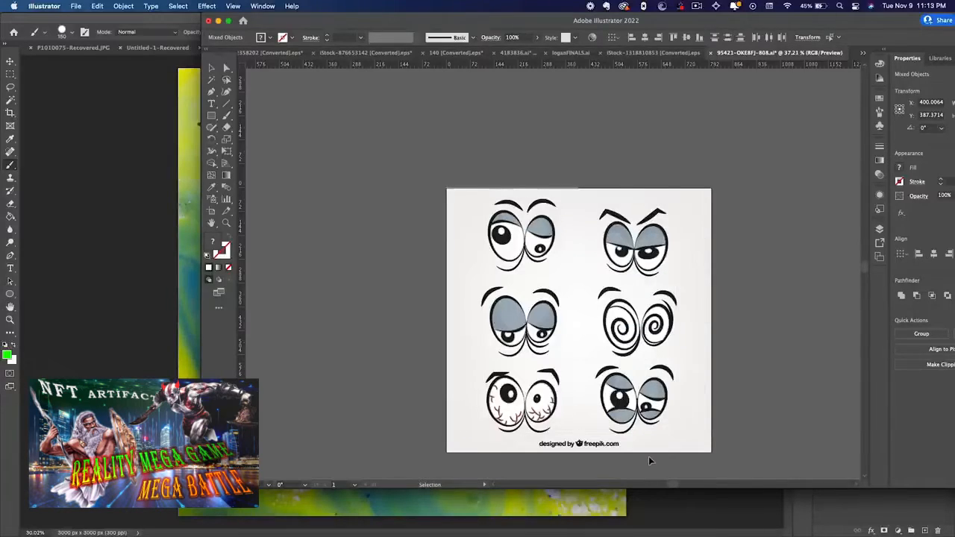
left_click(502, 238)
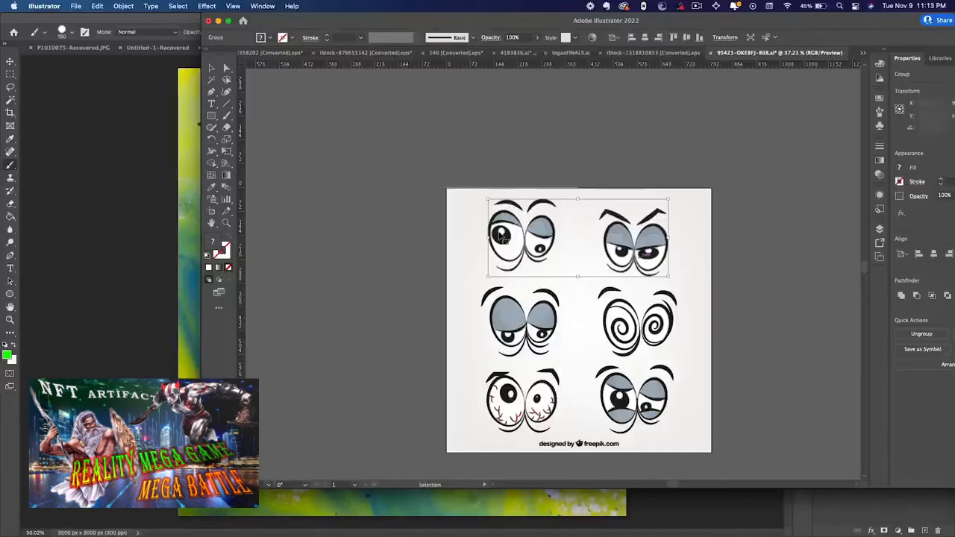
right_click(547, 235)
left_click(582, 324)
left_click(752, 262)
Copy the upper-left pair of eyes and switch back to Photoshop
left_click(527, 237)
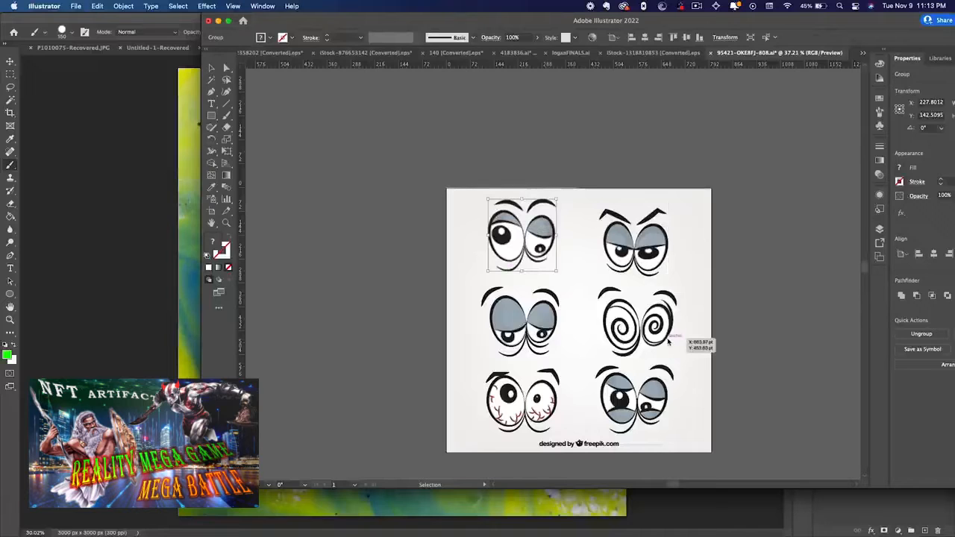
key("a")
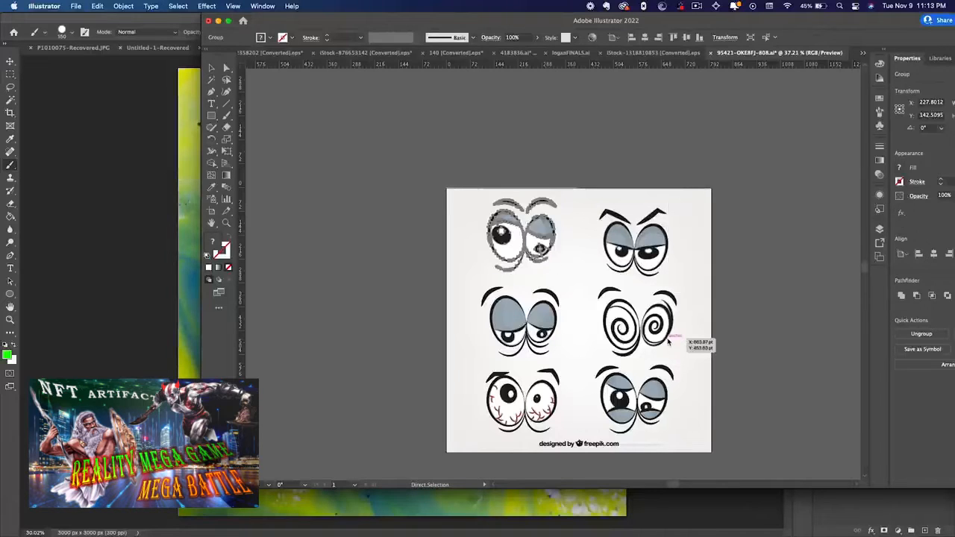
key("super+Tab")
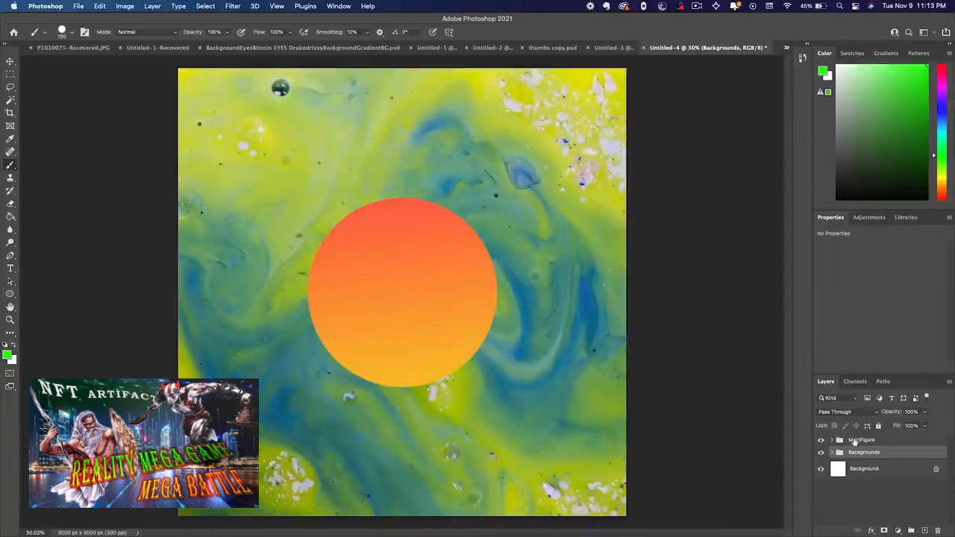
Create a new layer in a group named eyes, and place that group above the MainFigure group
left_click(925, 531)
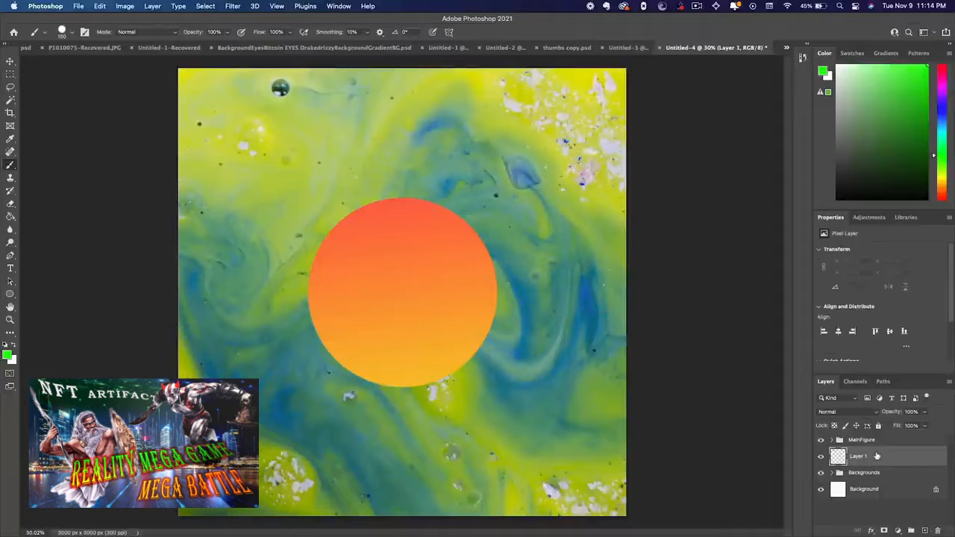
right_click(878, 457)
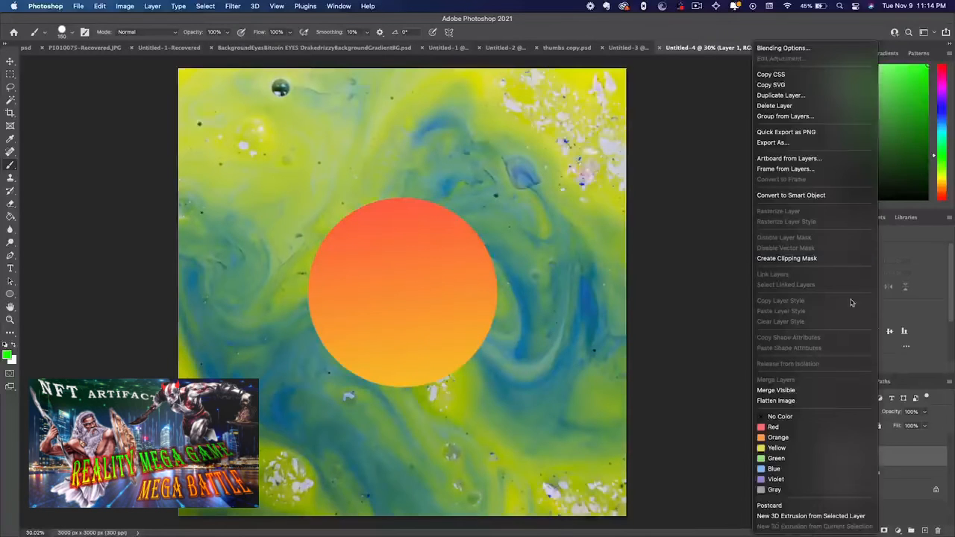
left_click(782, 118)
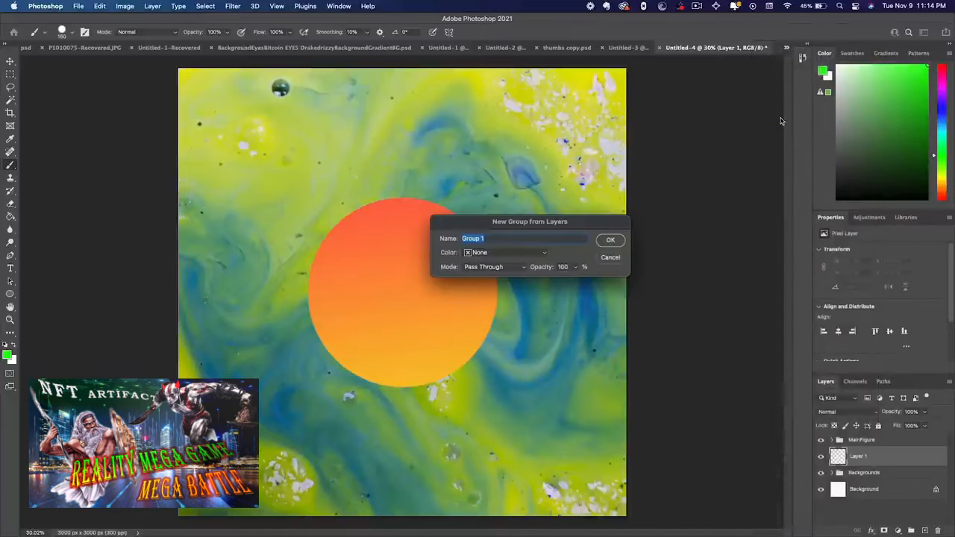
type("eyes")
key("Return")
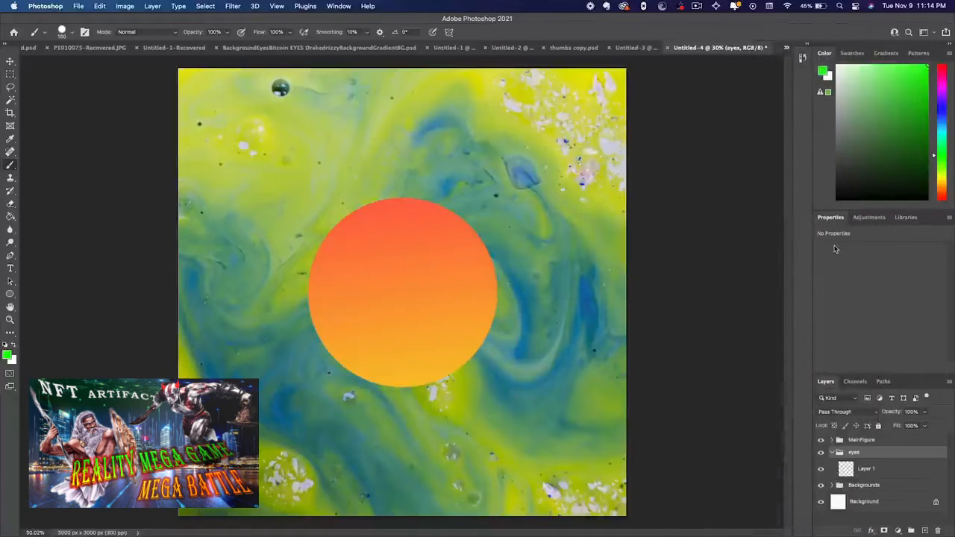
left_click_drag(890, 457, 884, 437)
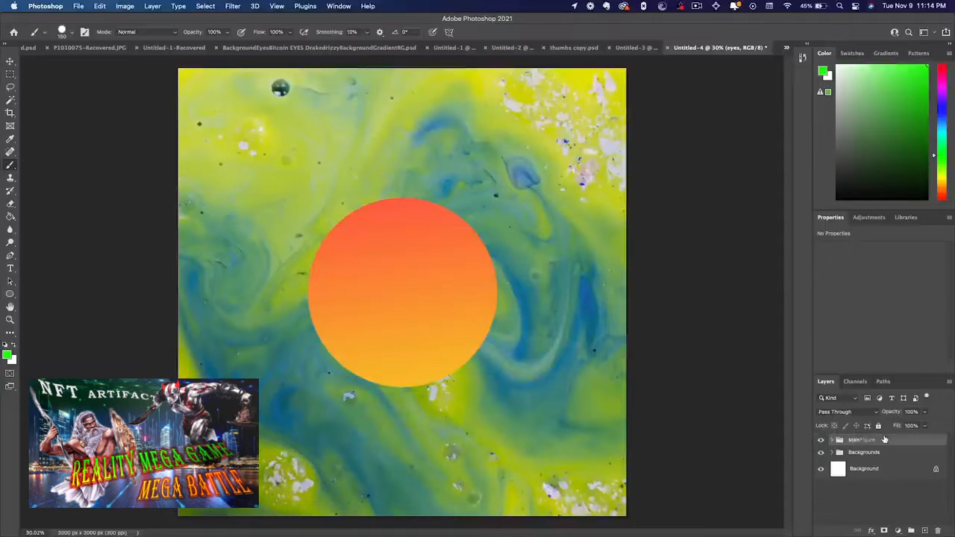
left_click(869, 456)
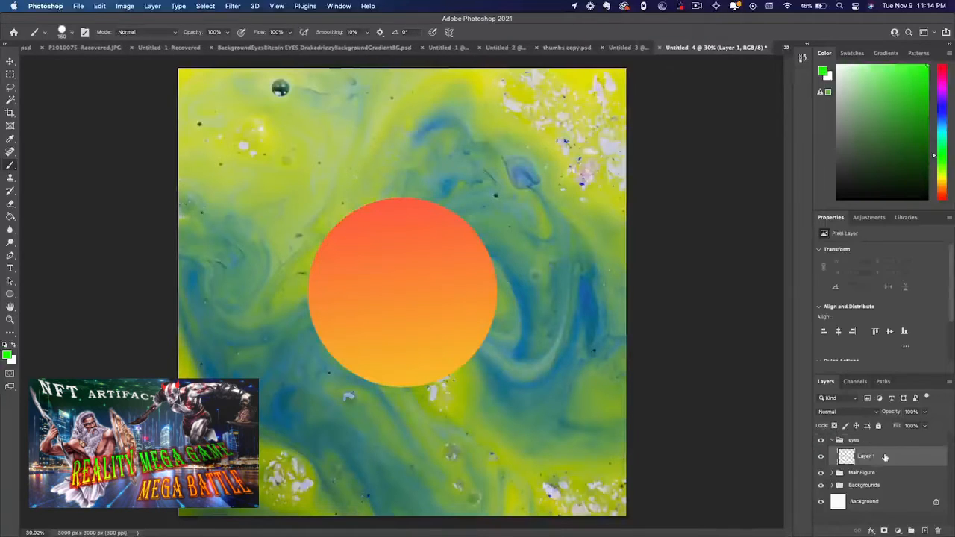
Paste the copied pair of eyes into the eyes group as a Smart Object
key("Delete")
key("super+v")
key("super+Tab")
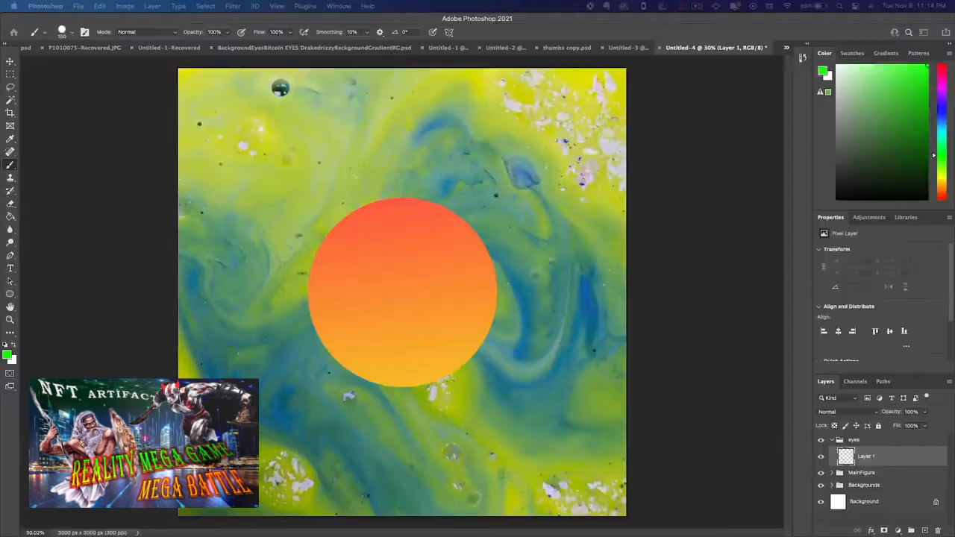
left_click_drag(954, 213, 621, 220)
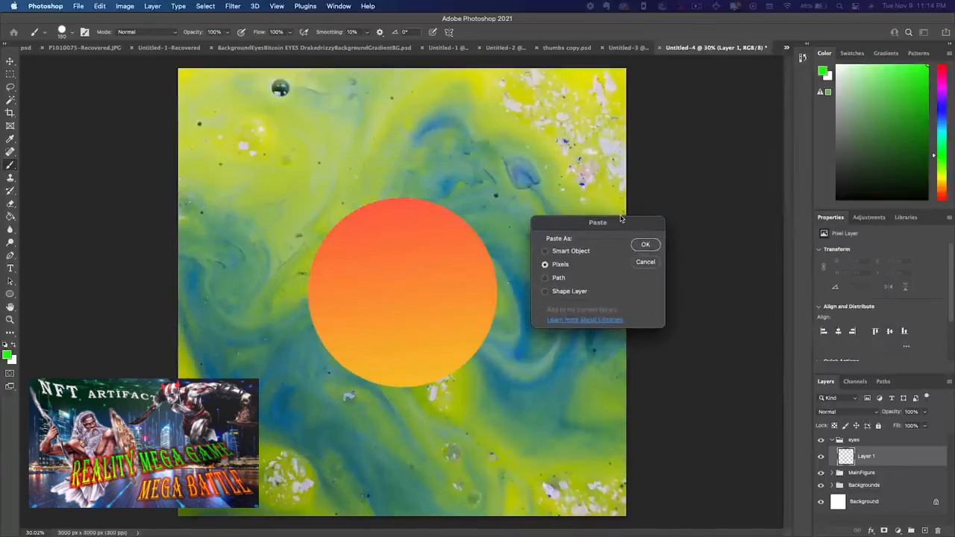
left_click(546, 252)
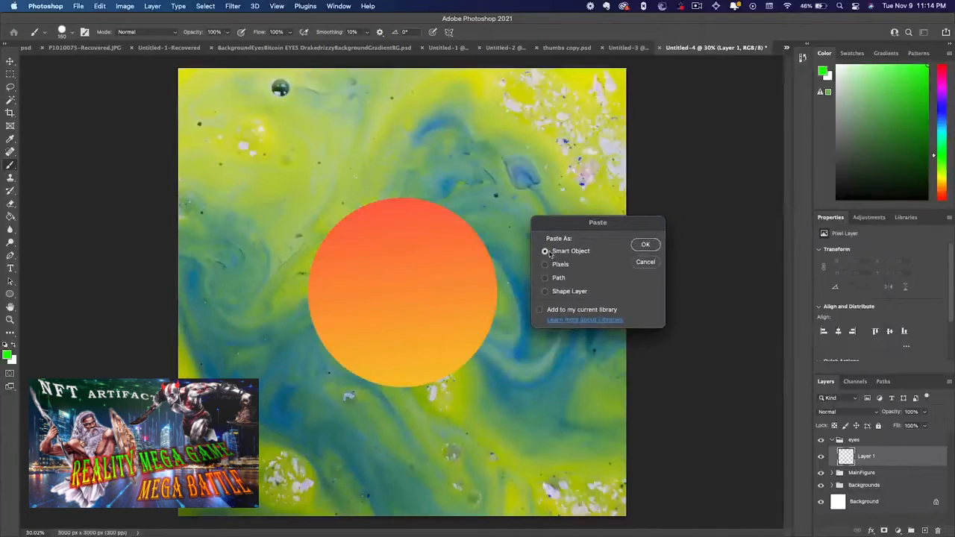
left_click(646, 245)
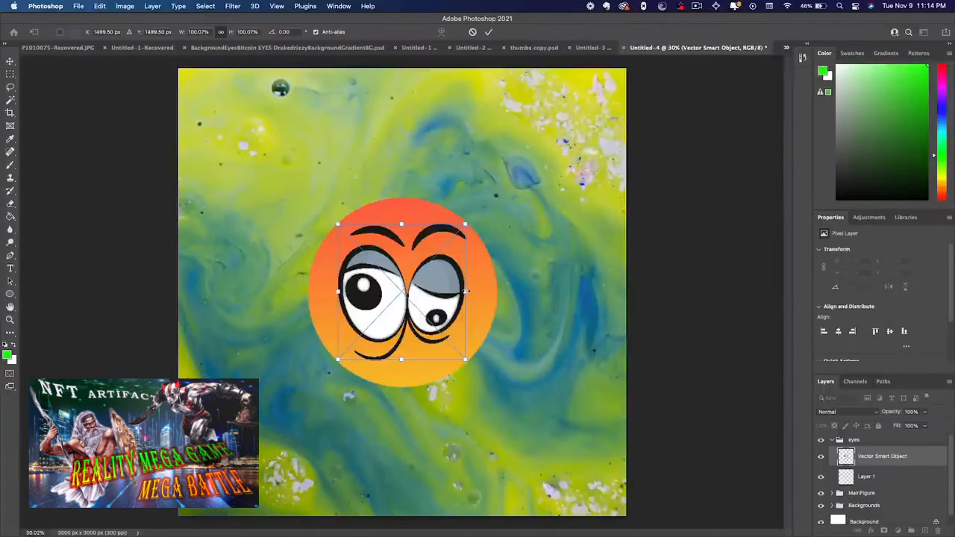
Move the pasted eyes onto the upper part of the circle and scale them down to about 572 × 607 px
left_click_drag(451, 292, 452, 257)
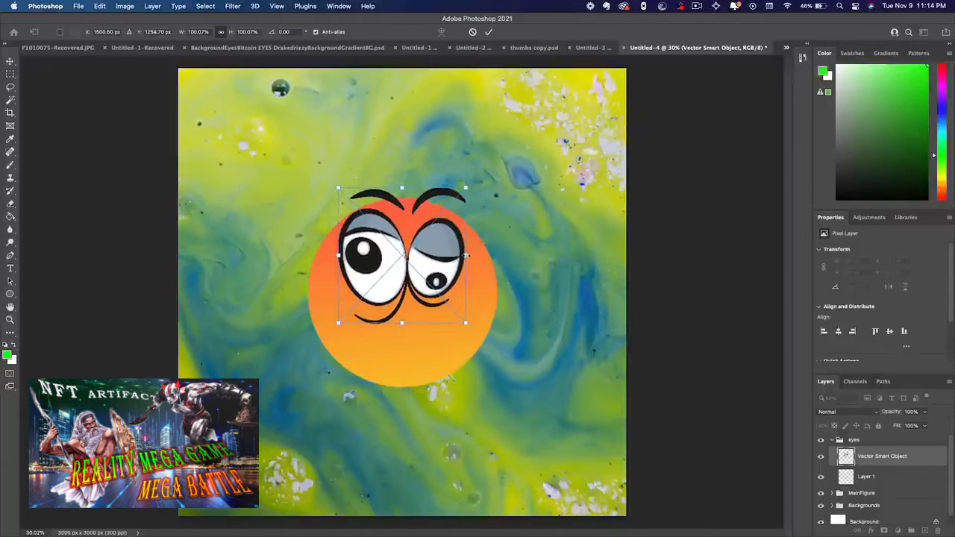
left_click_drag(466, 256, 412, 257)
key("Return")
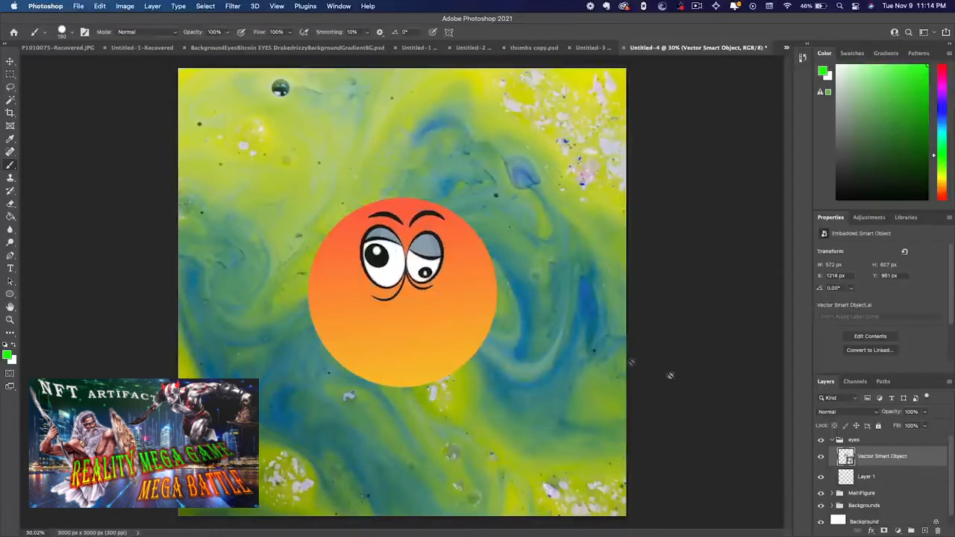
Delete the empty Layer 1 from the eyes group and rename the Vector Smart Object layer to 1
left_click(866, 476)
key("BackSpace")
double_click(873, 456)
type("1")
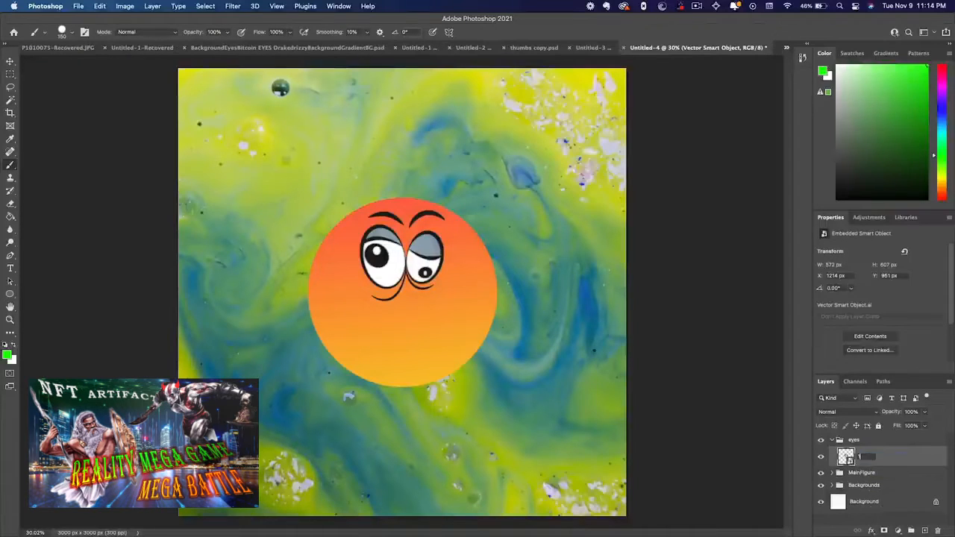
key("Return")
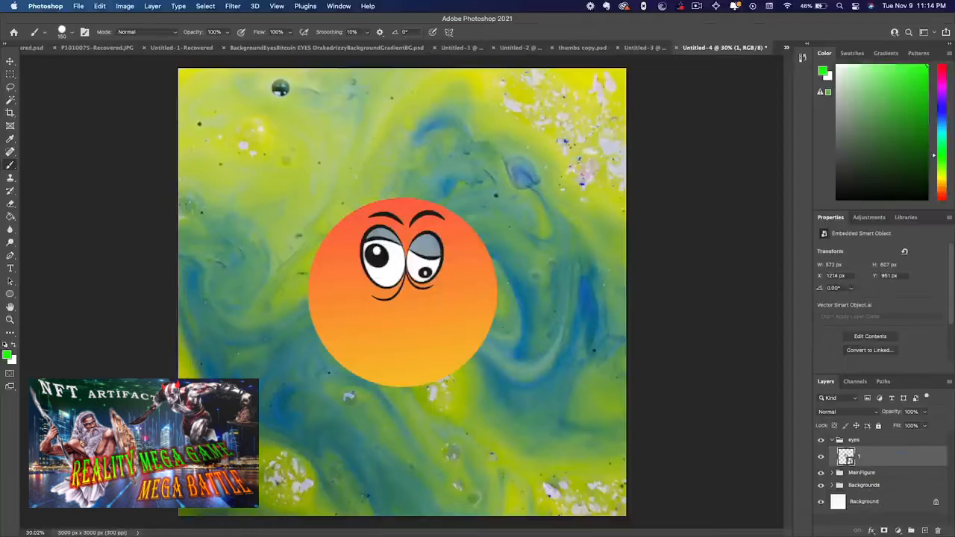
Switch to Illustrator and copy the frowning pair of eyes in the upper row, second column
key("super+Tab")
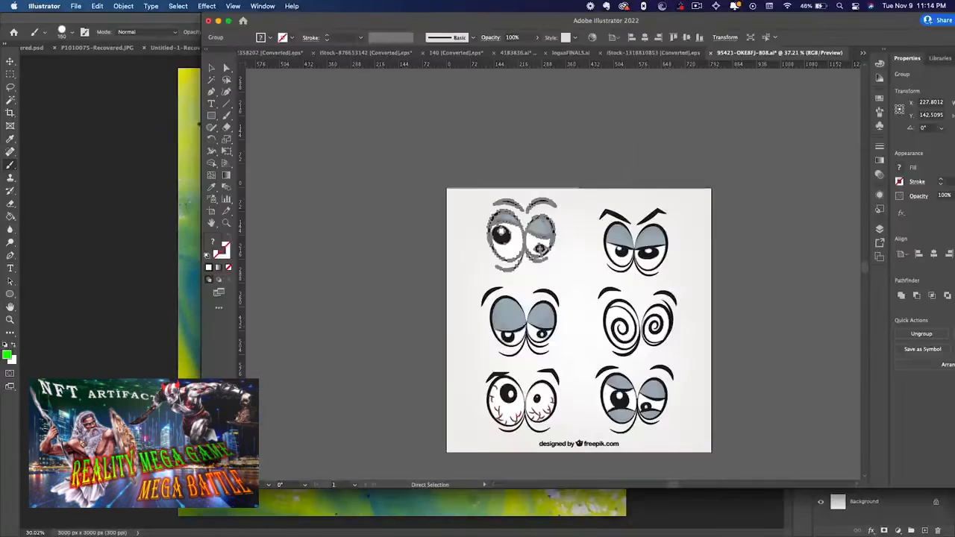
key("v")
left_click(626, 217)
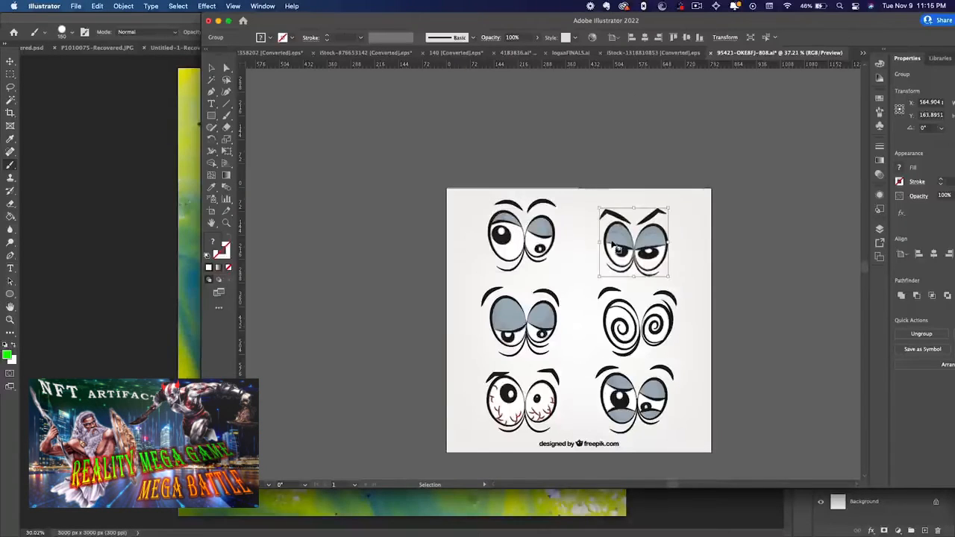
key("a")
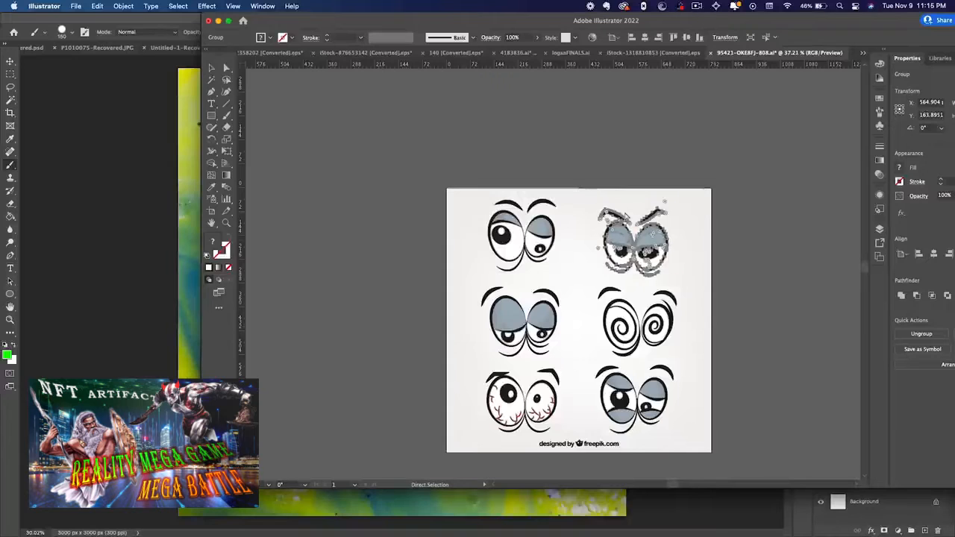
key("ctrl+c")
Switch to Photoshop, paste the frowning eyes into the eyes group as a layer named 2, and hide layer 1
key("super+Tab")
key("ctrl+v")
key("Return")
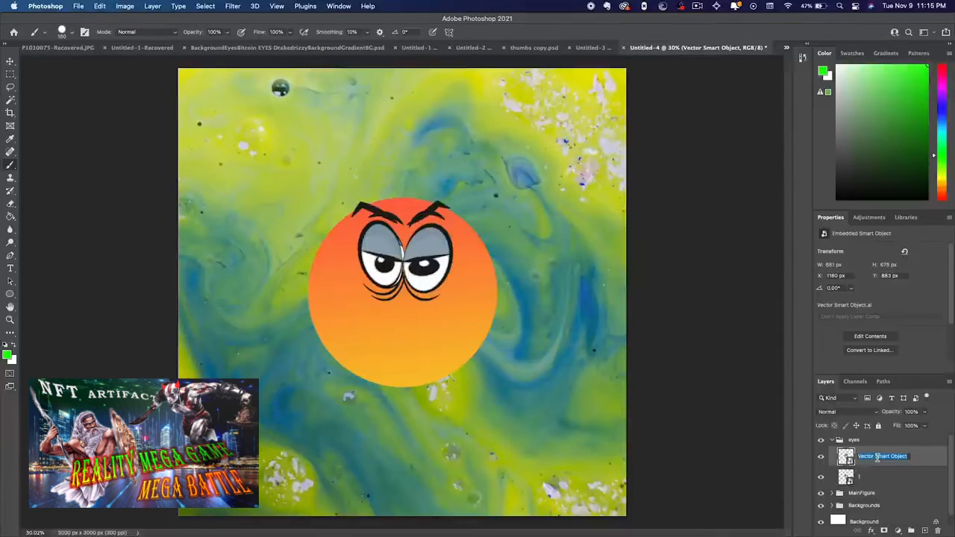
key("Return")
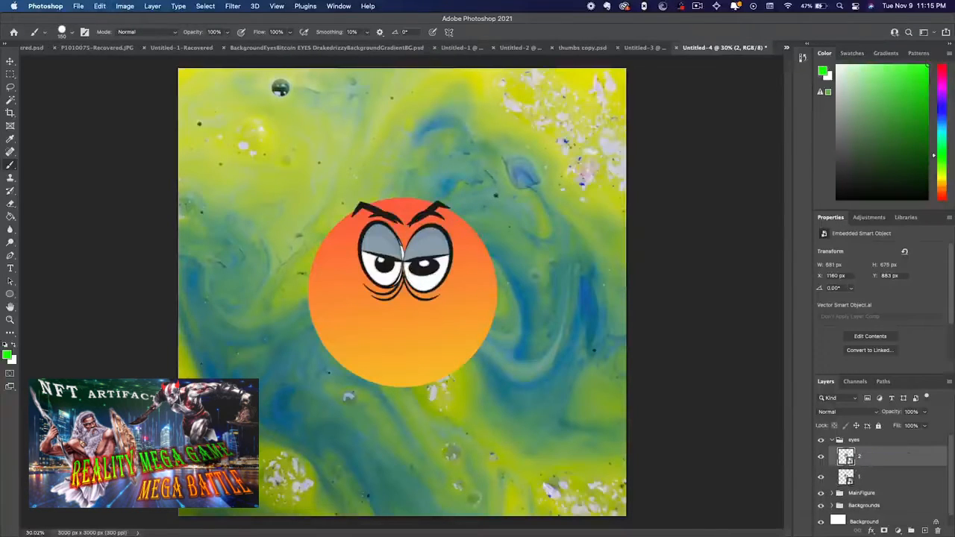
left_click(821, 478)
Copy the drooping-lidded eyes from the ungrouped middle row in Illustrator and paste them into Photoshop's eyes group as a Smart Object
key("super+Tab")
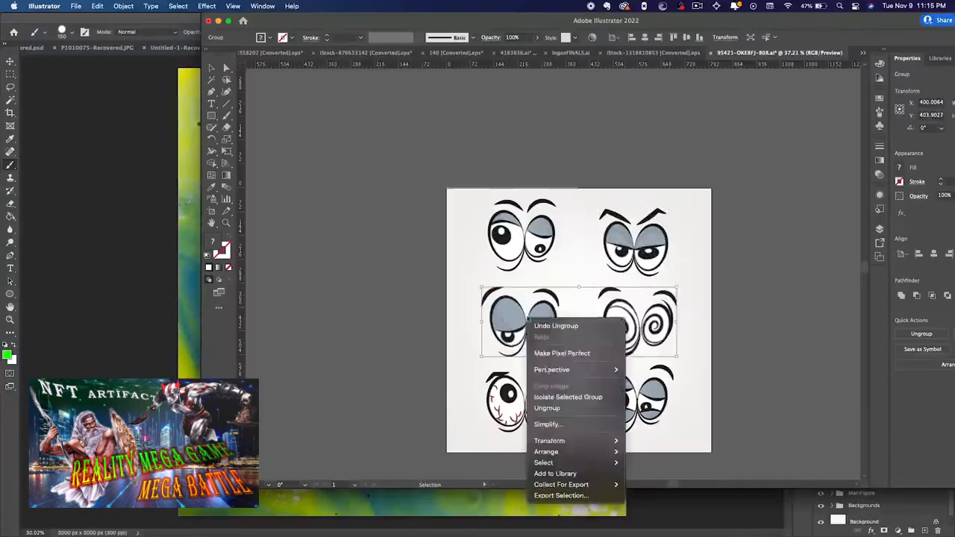
key("ctrl+c")
key("super+Tab")
key("ctrl+v")
key("Return")
Nudge the drooping-lidded eyes slightly to the left on the circle, rename their layer to 3, and hide it
key("Return")
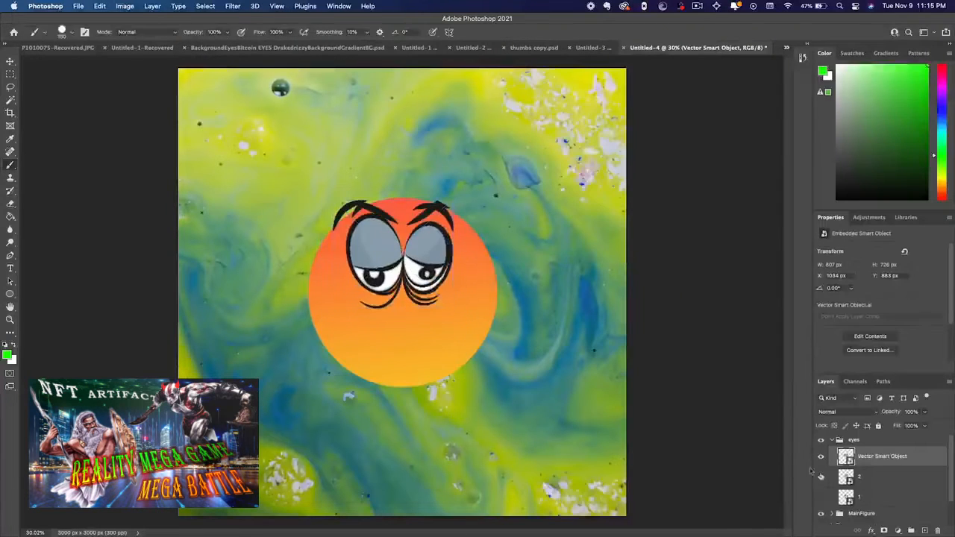
left_click_drag(417, 256, 410, 258)
double_click(882, 456)
type("3")
Ungroup and copy the spiral eyes in Illustrator, then paste them into Photoshop's eyes group as a Smart Object and hide that layer
key("Return")
left_click(821, 457)
key("super+Tab")
right_click(634, 323)
left_click(654, 415)
key("ctrl+c")
key("super+Tab")
key("ctrl+v")
Copy the bloodshot eyes from the lower row in Illustrator and paste them into Photoshop's eyes group as a Smart Object
key("Return")
Paste the last pair of eyes, with grey upper and lower lids, onto the circle and collapse the eyes group
key("Return")
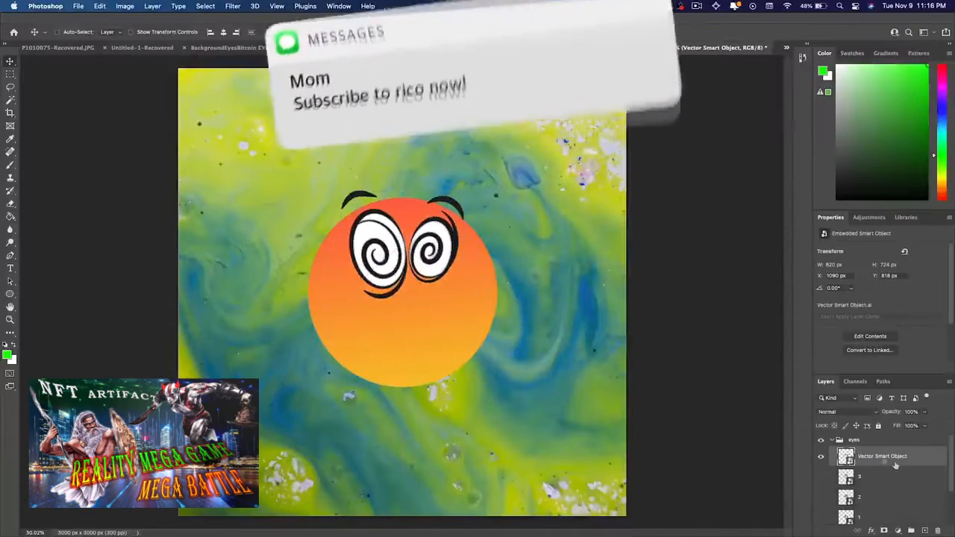
left_click(821, 457)
key("super+Tab")
left_click(506, 401)
key("ctrl+c")
key("super+Tab")
key("ctrl+v")
key("Return")
key("Return")
Pick the remaining lower-row pair of eyes in Illustrator, then return to Photoshop and rename the bloodshot eyes layer to 5
key("super+Tab")
left_click(641, 402)
key("super+Tab")
double_click(875, 457)
type("5")
key("super+v")
key("Return")
left_click(831, 442)
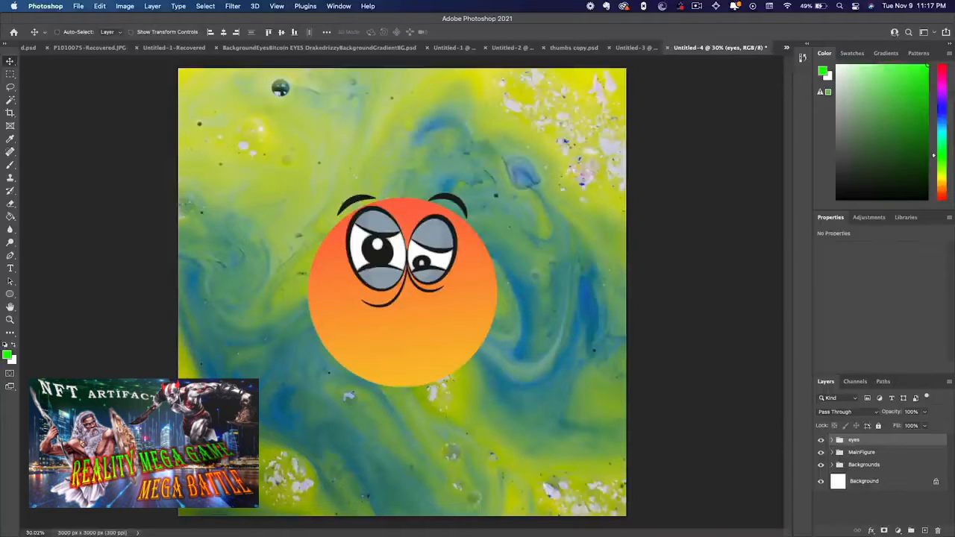
Switch to Finder, extract the mouths illustration ZIP in the mouths folder, and select the EPS file in the extracted folder
key("super+Tab")
left_click(528, 319)
left_click(526, 339)
left_click(527, 339)
double_click(551, 348)
left_click(542, 323)
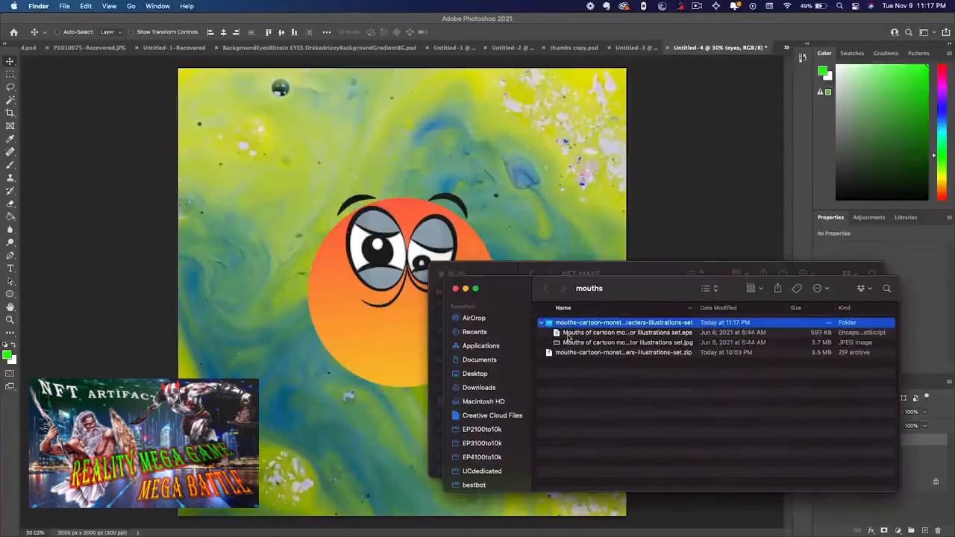
left_click(569, 333)
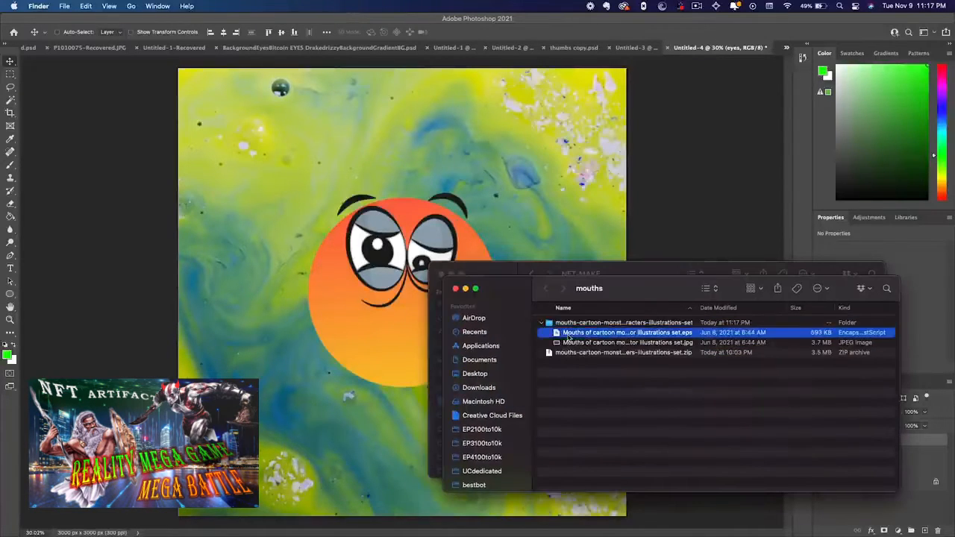
Open the Mouths of cartoon monster characters vector illustrations set EPS file in Adobe Illustrator 2022
right_click(583, 337)
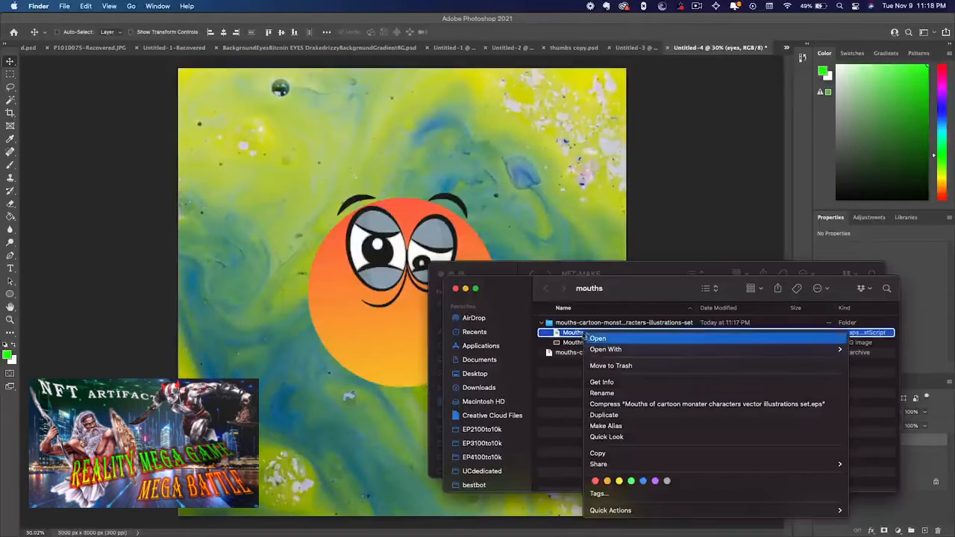
mouse_move(821, 349)
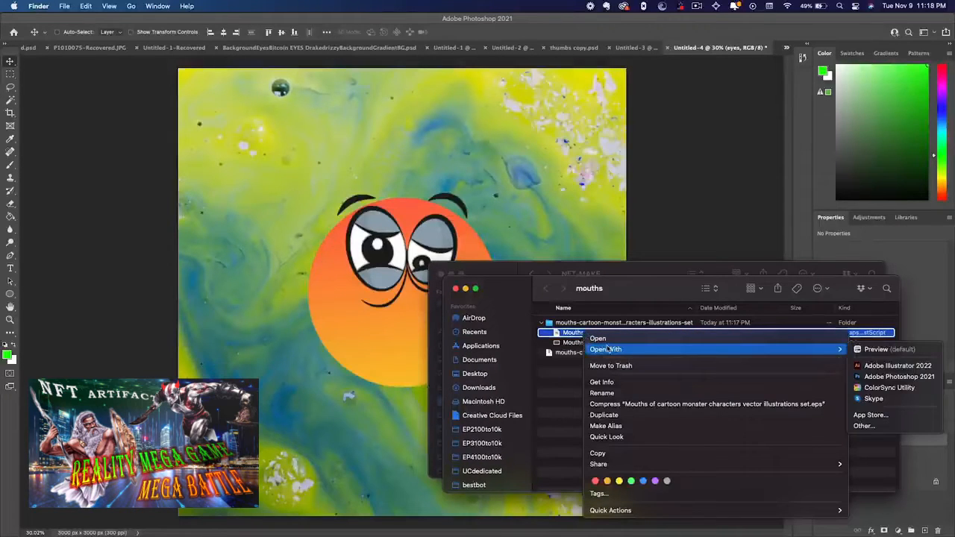
left_click(895, 365)
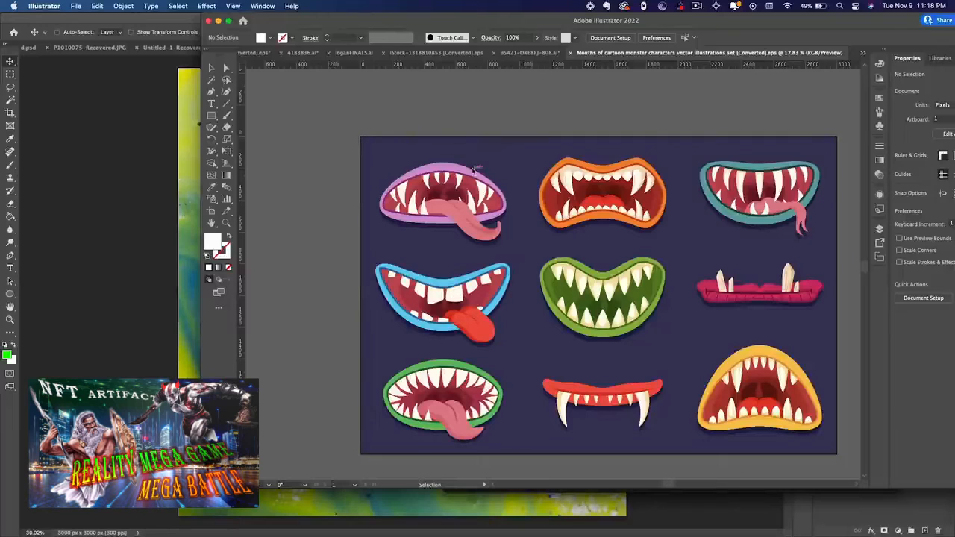
Copy the purple-lipped mouth with the hanging tongue and switch back to Photoshop
left_click(471, 196)
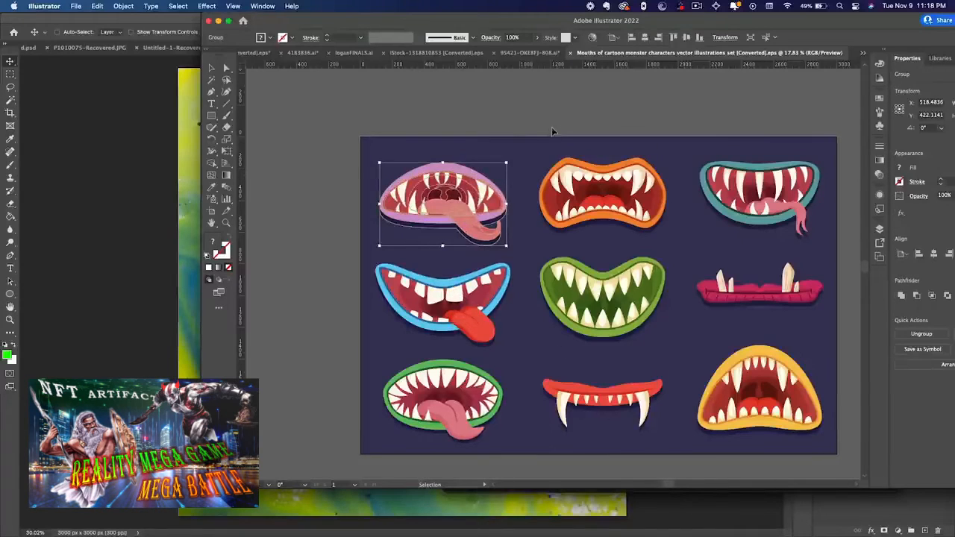
left_click(525, 138)
left_click(440, 182)
left_click(141, 218)
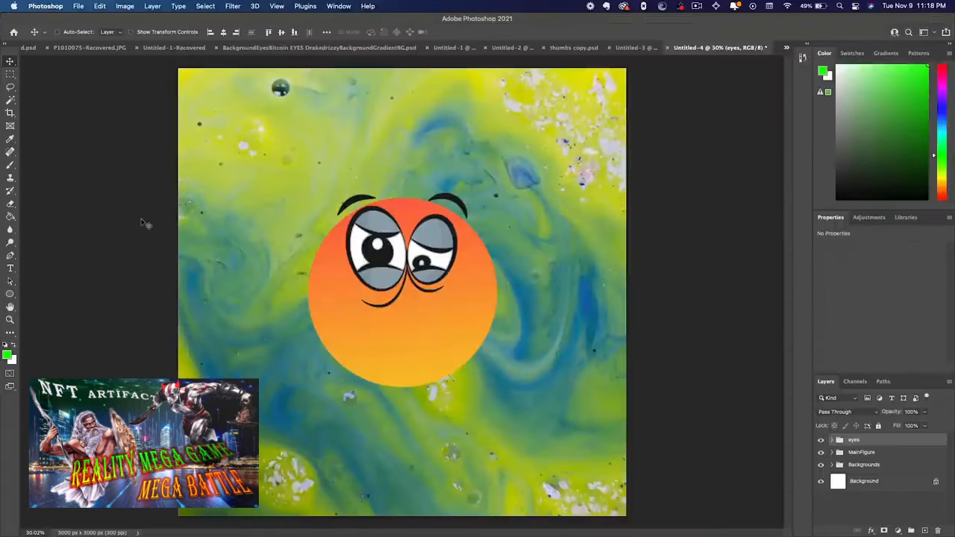
Create a new layer above the eyes group and put it in a group named mouths
left_click(926, 532)
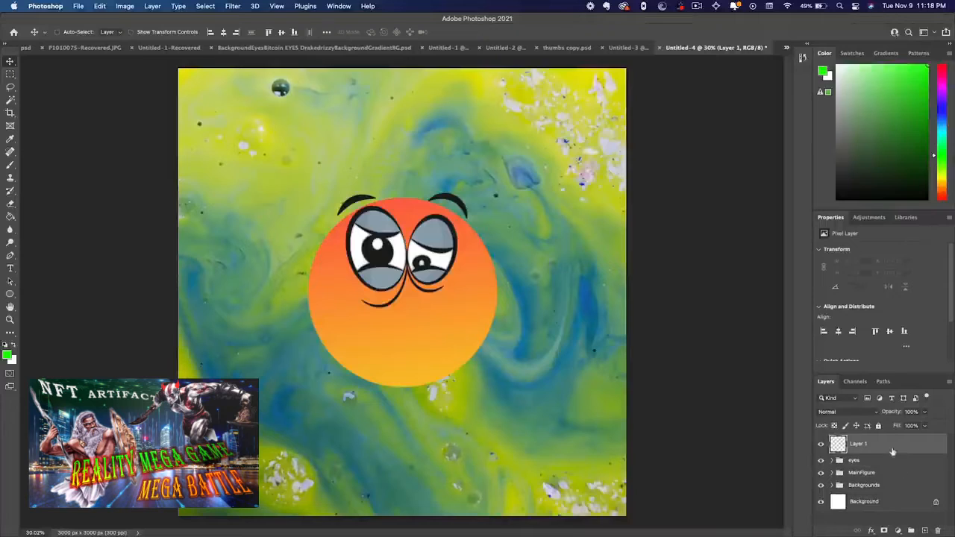
right_click(890, 448)
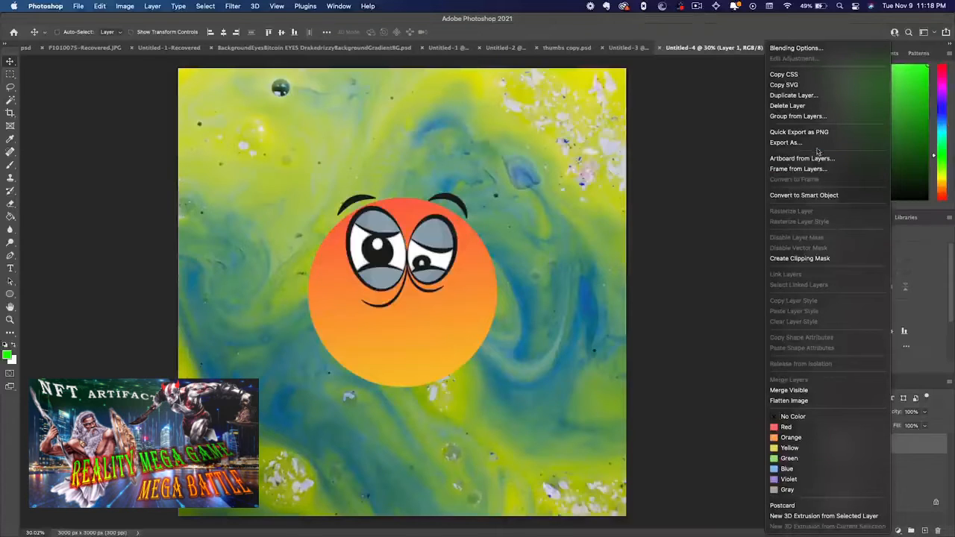
left_click(800, 115)
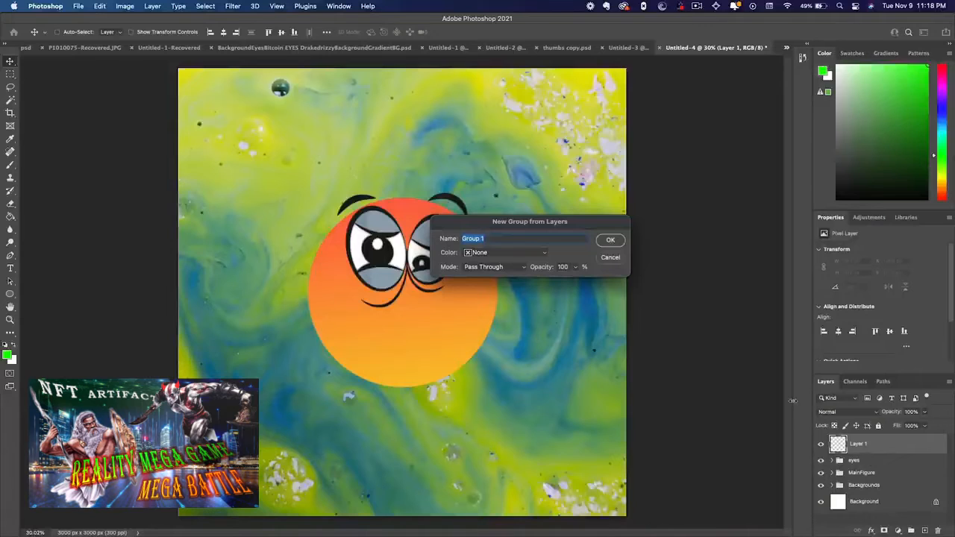
type("mou")
key("Return")
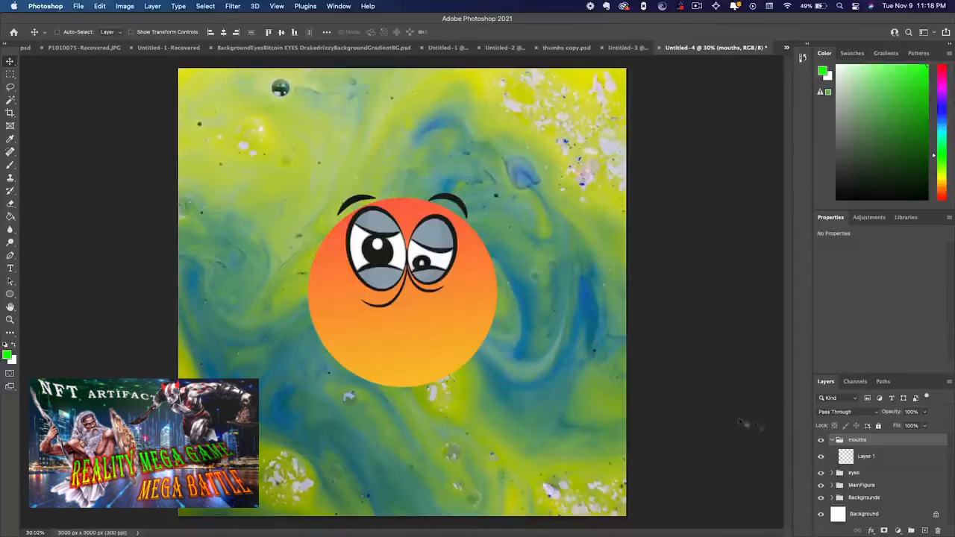
Paste the copied mouth into the mouths group as a Smart Object
left_click(862, 461)
key("super+v")
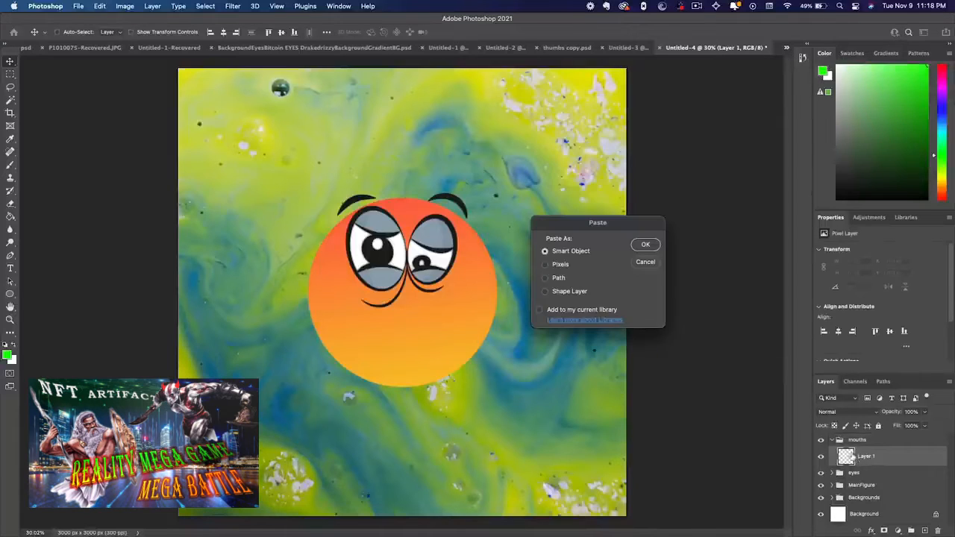
left_click(644, 244)
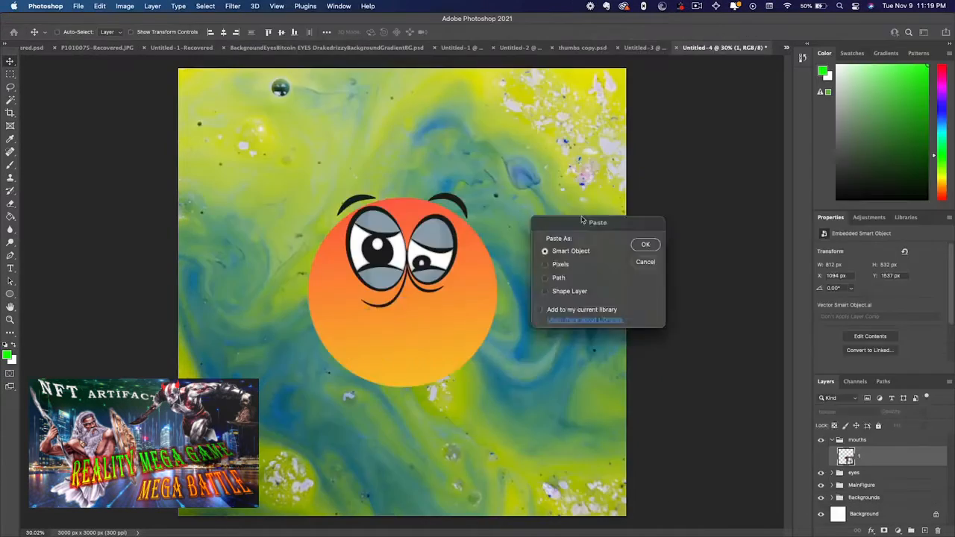
key("Return")
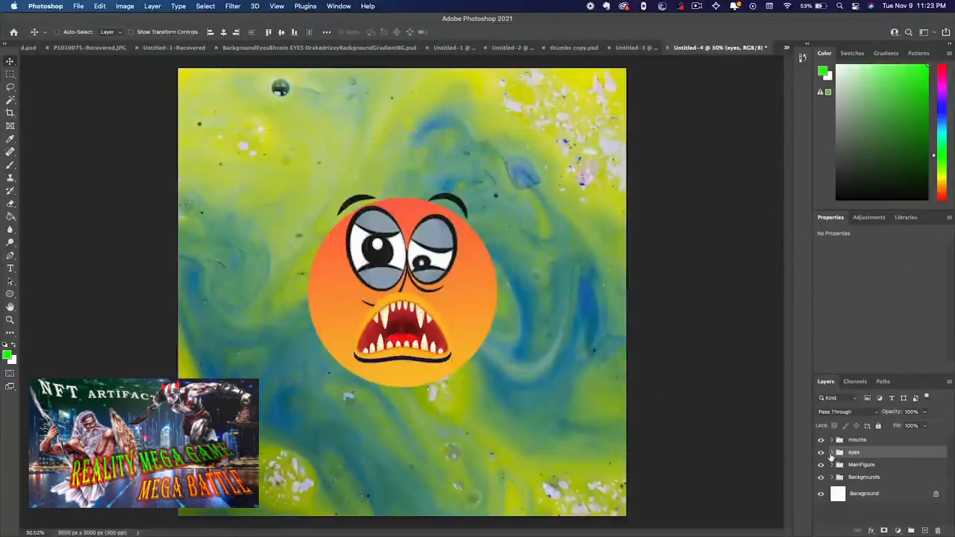
left_click(831, 454)
left_click(831, 454)
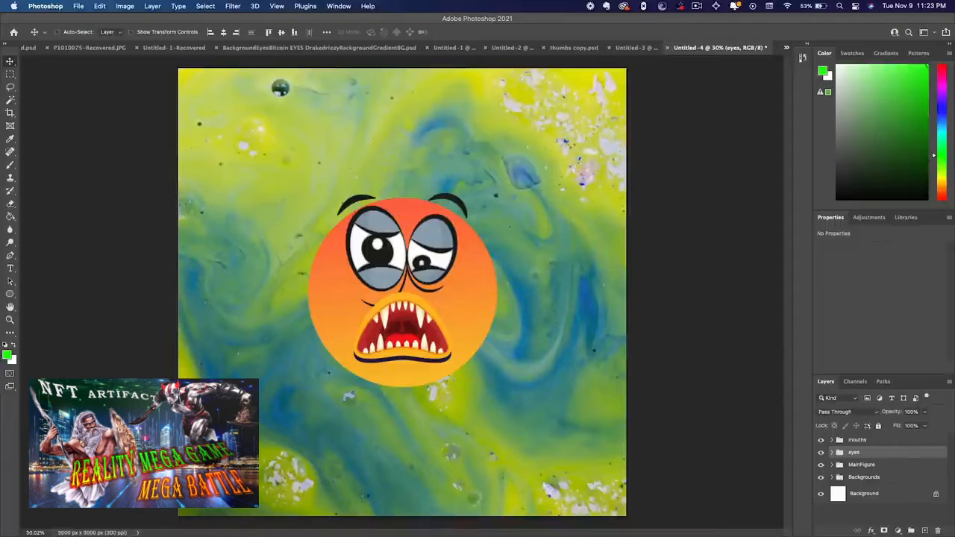
Switch to Finder and open iStock-1318810853.eps from the hats folder of NFT-MAKE in Adobe Illustrator 2022
key("super+Tab")
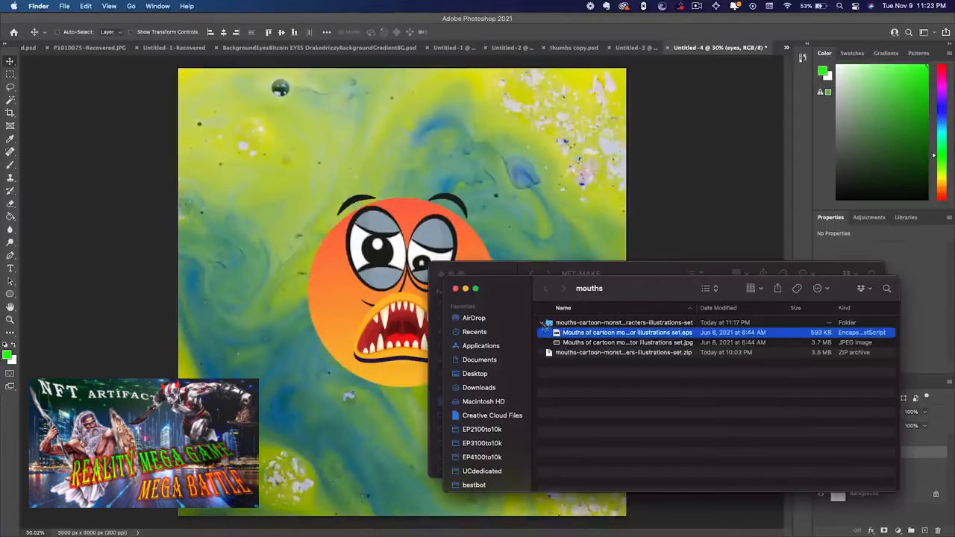
key("super+grave")
right_click(566, 341)
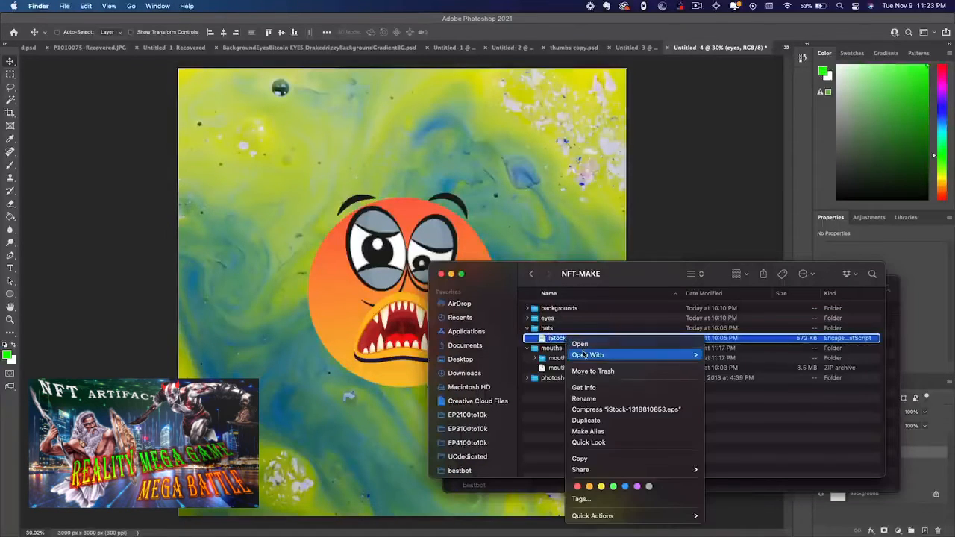
mouse_move(694, 356)
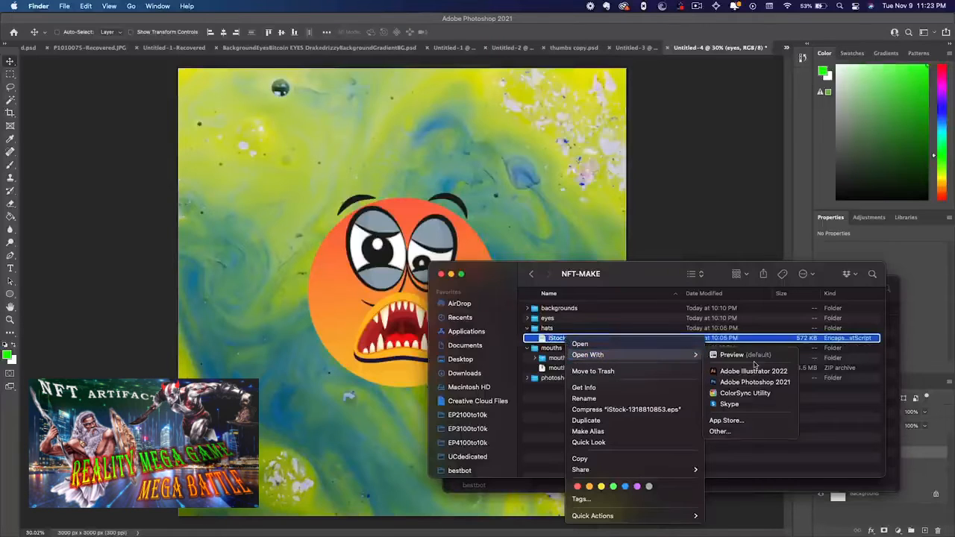
left_click(746, 370)
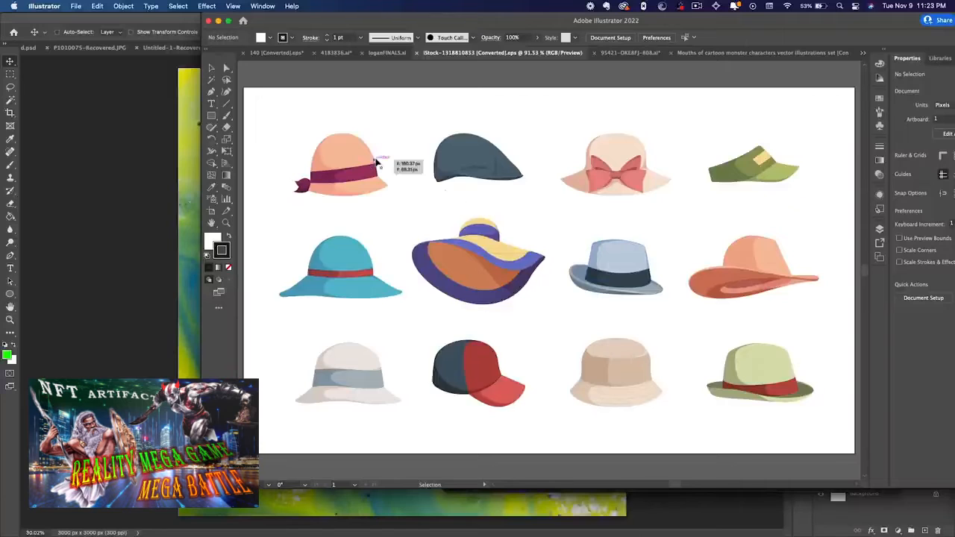
Ungroup the set of twelve hats and switch back to Photoshop
left_click(620, 277)
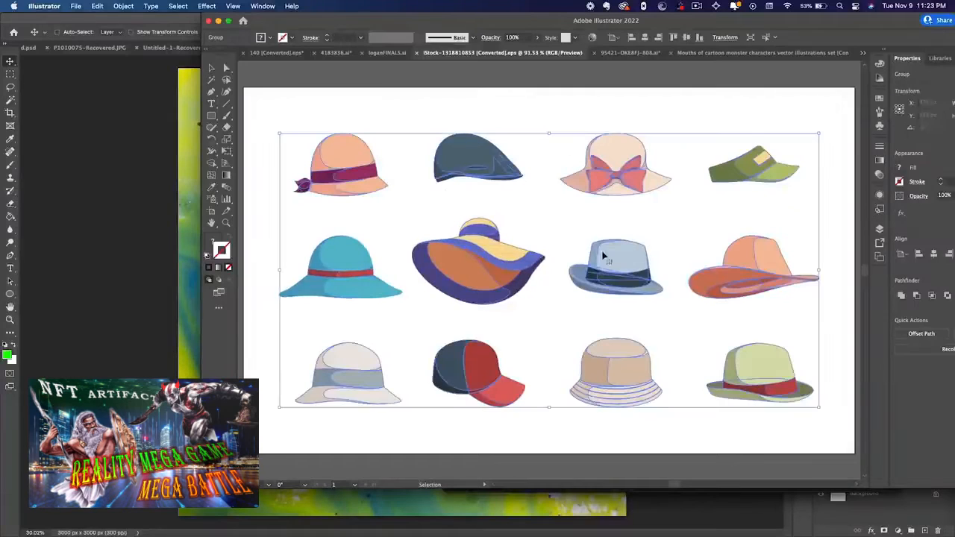
right_click(609, 267)
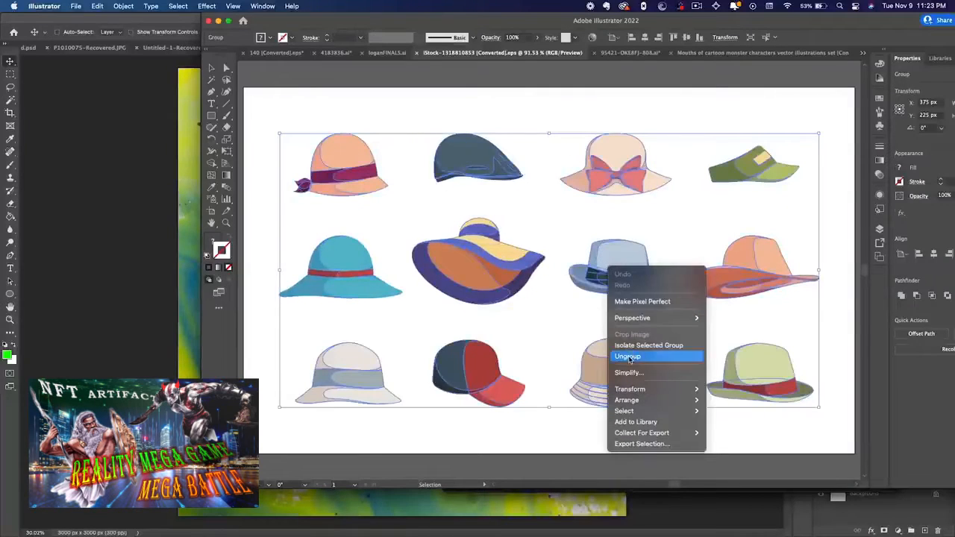
left_click(629, 356)
left_click(187, 249)
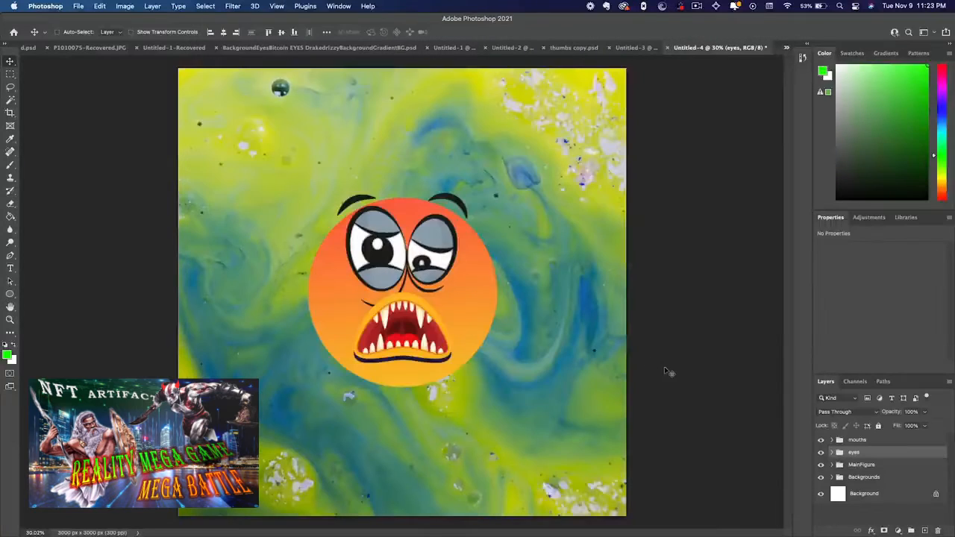
Create a new layer above the mouths group and put it in a group named hats
left_click(924, 531)
mouse_move(884, 456)
left_mouse_down()
mouse_move(880, 433)
mouse_move(882, 445)
left_mouse_up()
right_click(882, 444)
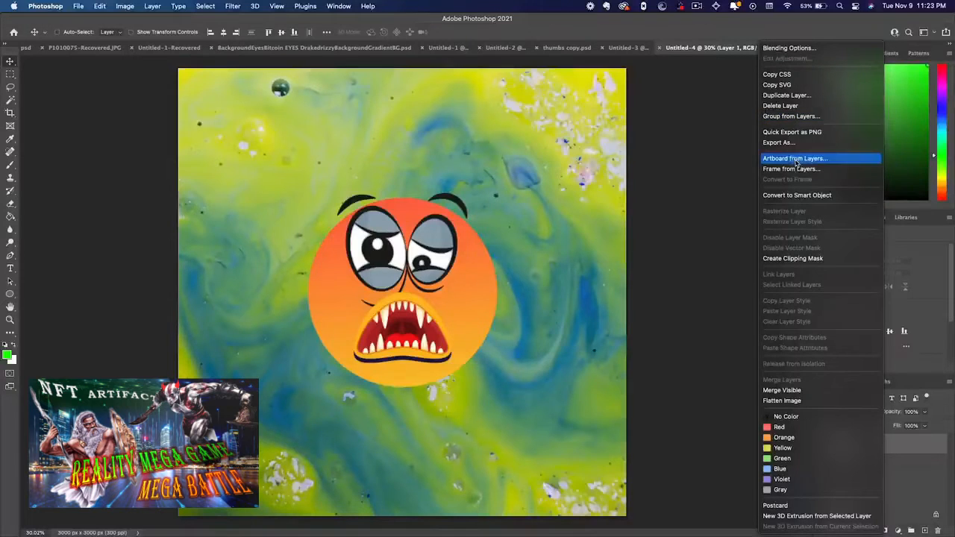
left_click(791, 117)
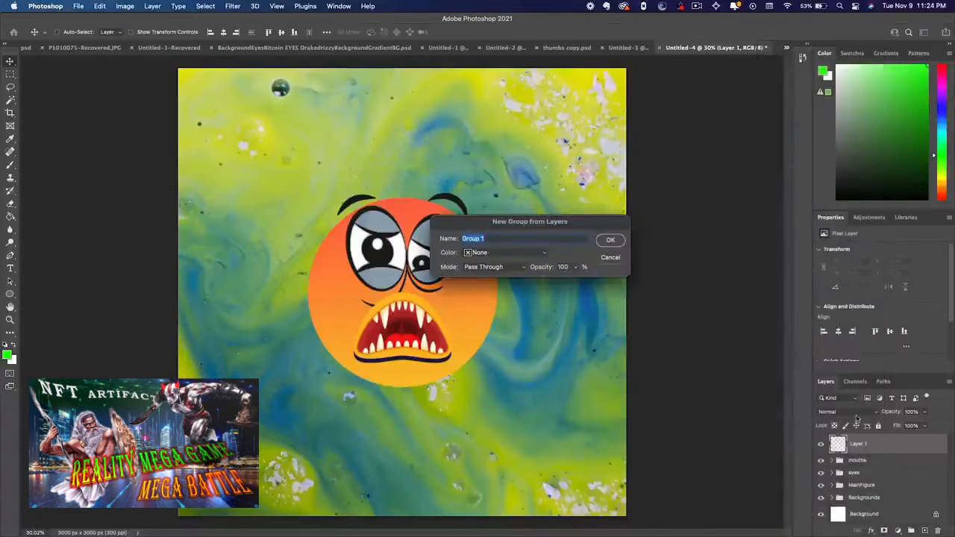
key("Return")
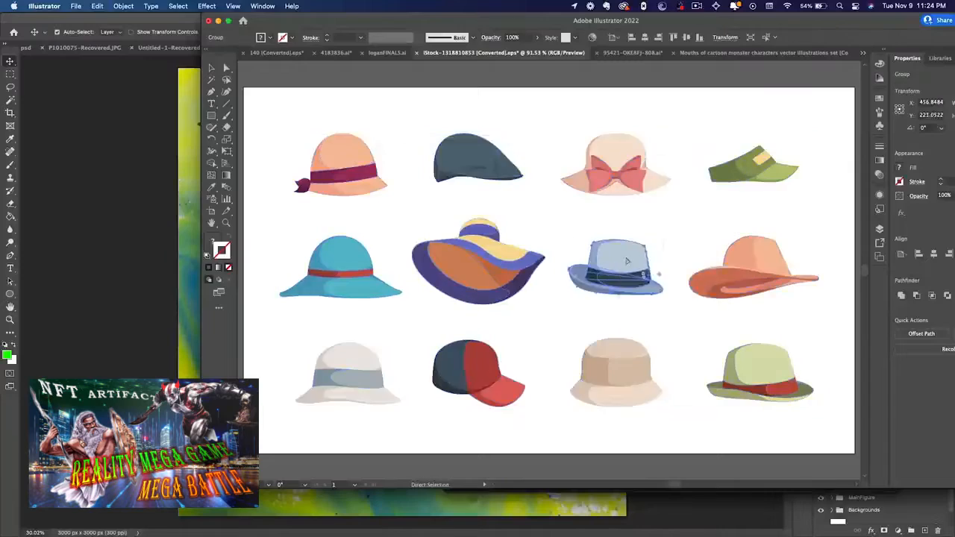
Paste the blue-grey hat from Illustrator as a Smart Object, move it onto the circle's head, and rename its layer to 1
key("super+Tab")
key("super+v")
left_click(647, 243)
left_click_drag(427, 297, 427, 170)
key("Return")
double_click(881, 455)
type("1")
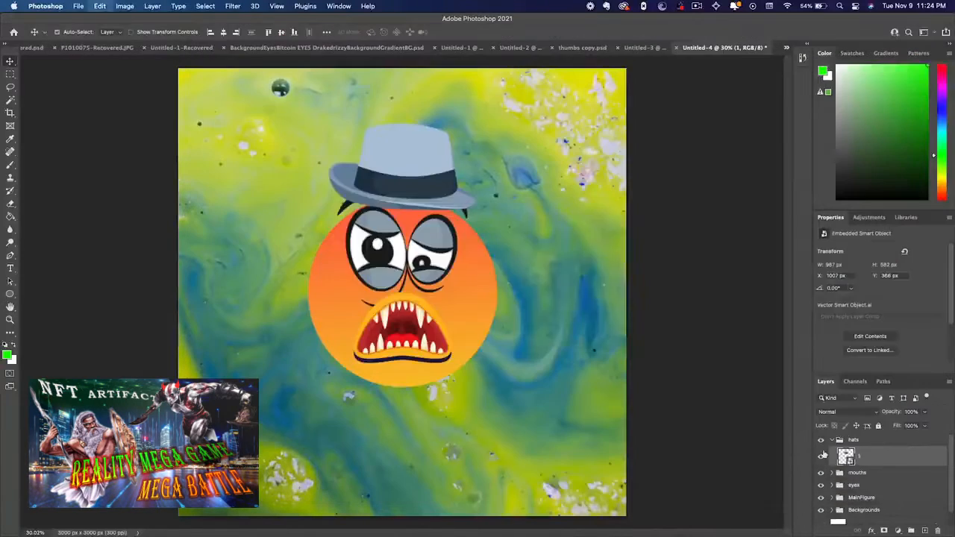
Paste the salmon-coloured hat as a Smart Object onto the circle's head, hide layer 1, and rename the new layer to 2
key("super+v")
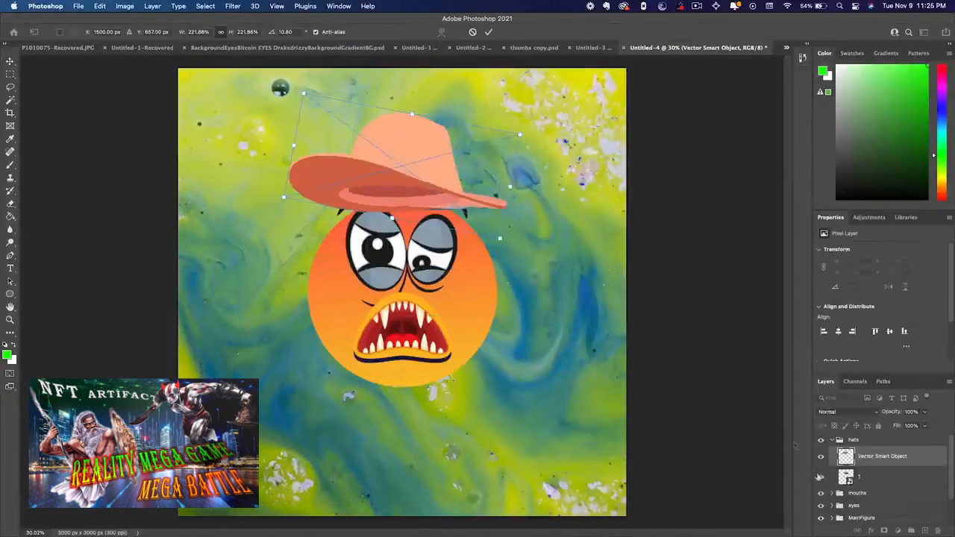
key("Return")
left_click(821, 477)
double_click(882, 456)
type("2")
key("Return")
Add a layer mask to hat 2 from the main figure's circle, hiding the part of the hat that overlaps the face
left_click(833, 518)
left_click(847, 478, "super")
left_click(884, 531, "alt")
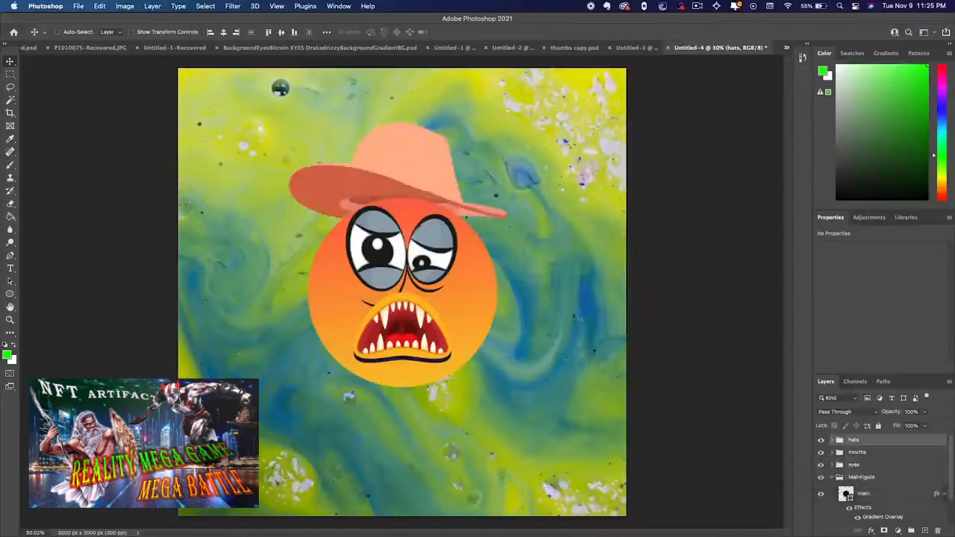
Paste the green cap as a Smart Object onto the circle's head as the third hat, and collapse the hats group
key("super+v")
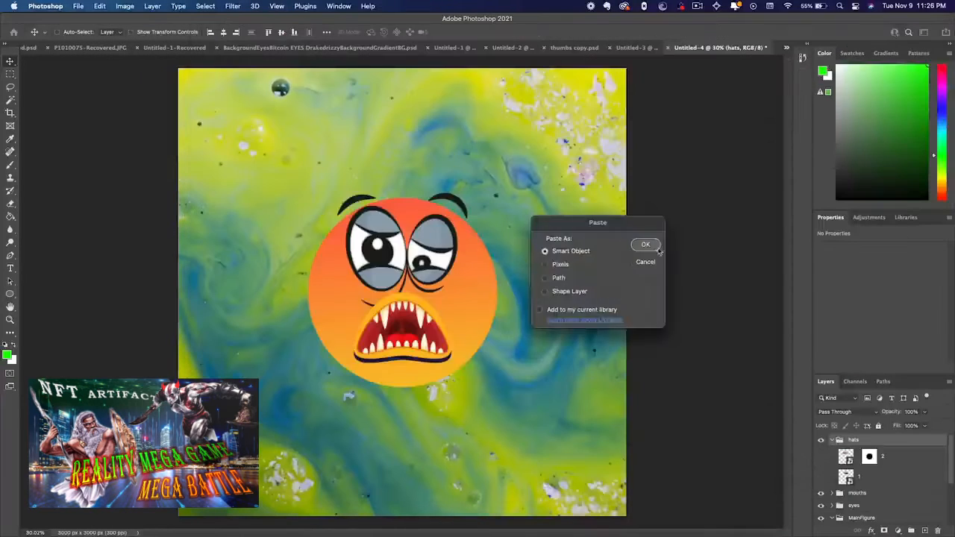
left_click(646, 246)
key("Return")
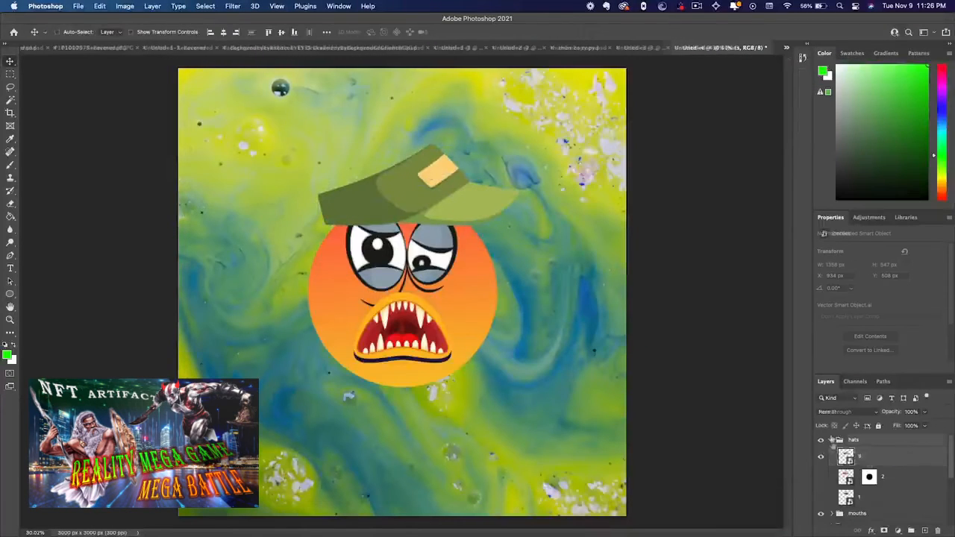
left_click(832, 440)
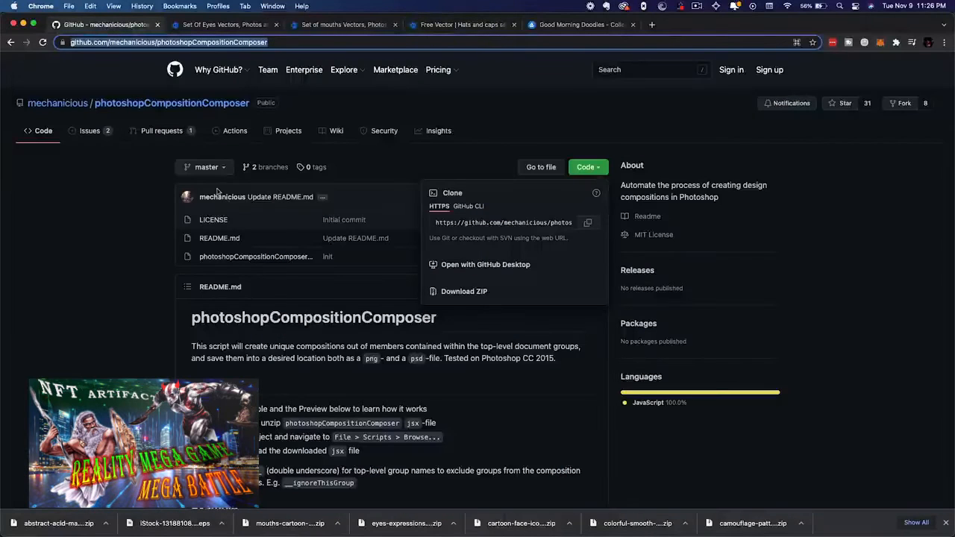
Switch to Chrome and show the clone and download options of the photoshopCompositionComposer repository on GitHub
left_click(109, 243)
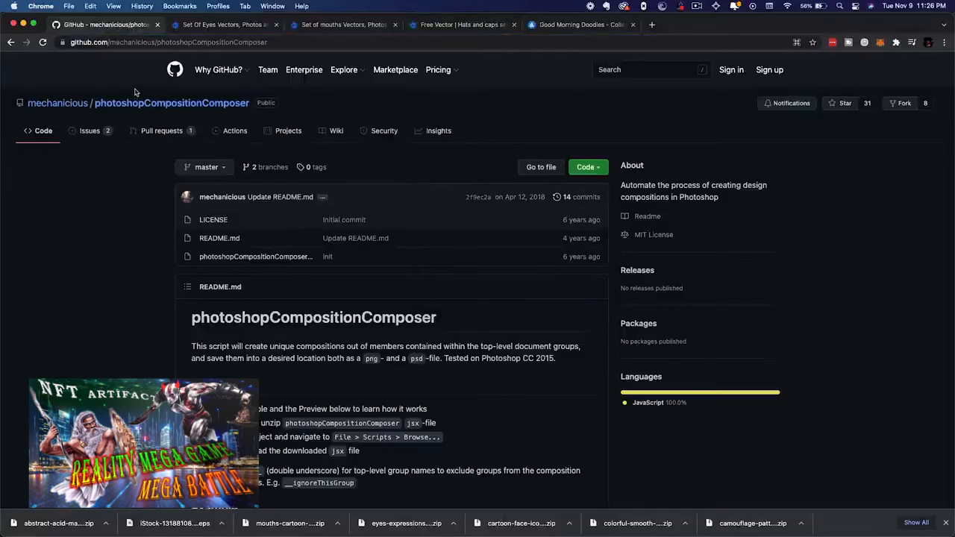
left_click(604, 171)
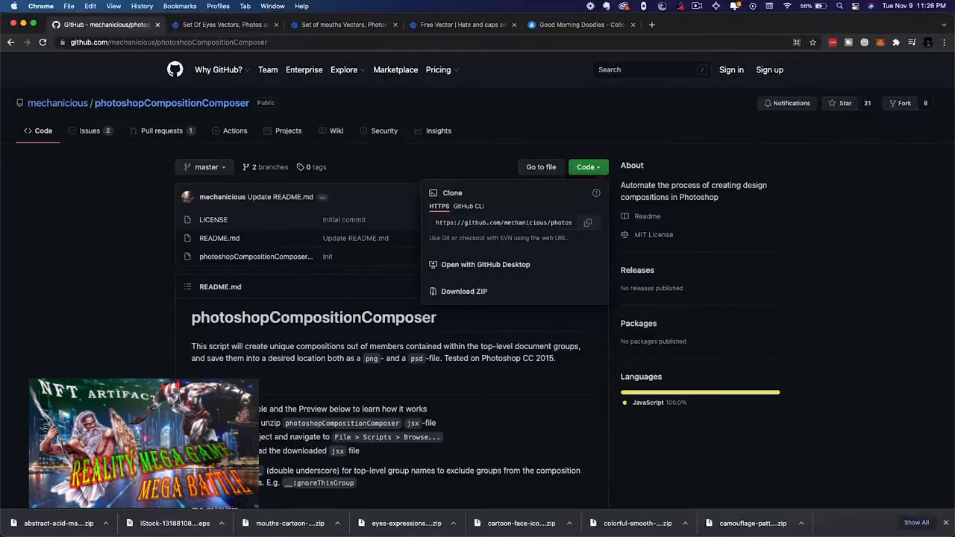
Switch to Finder, expand the photoshopCompositionComposer-master folder in NFT-MAKE, and select photoshopCompositionComposer-v0.1.jsx
key("super+Tab")
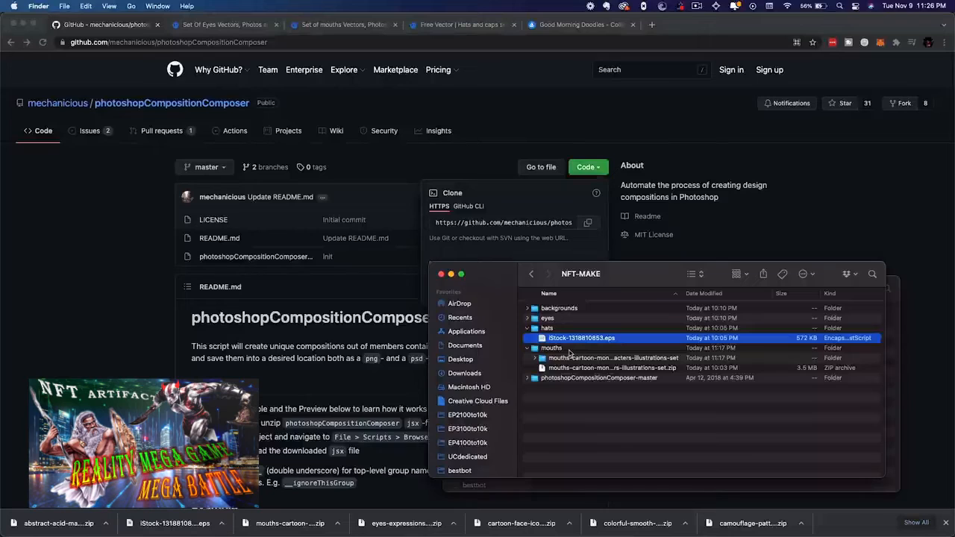
left_click(557, 379)
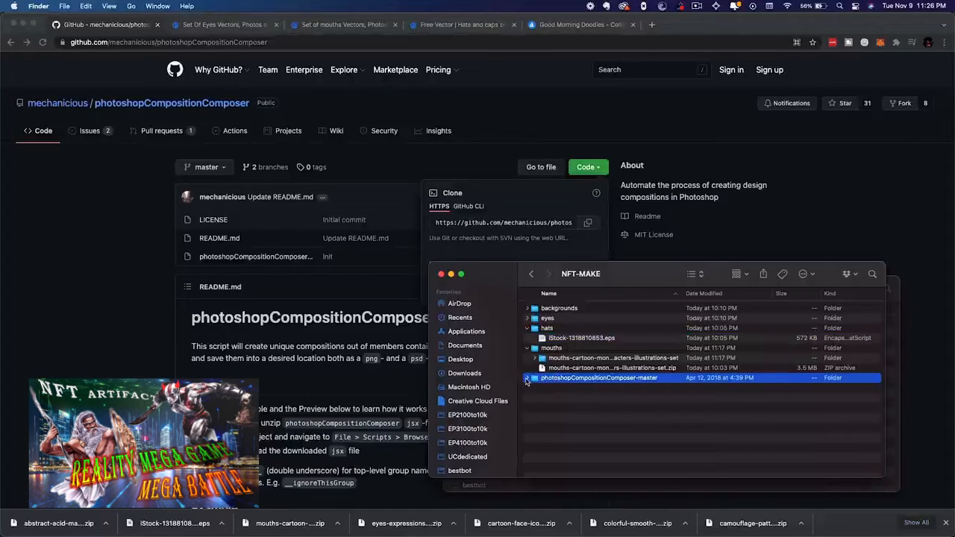
left_click(527, 379)
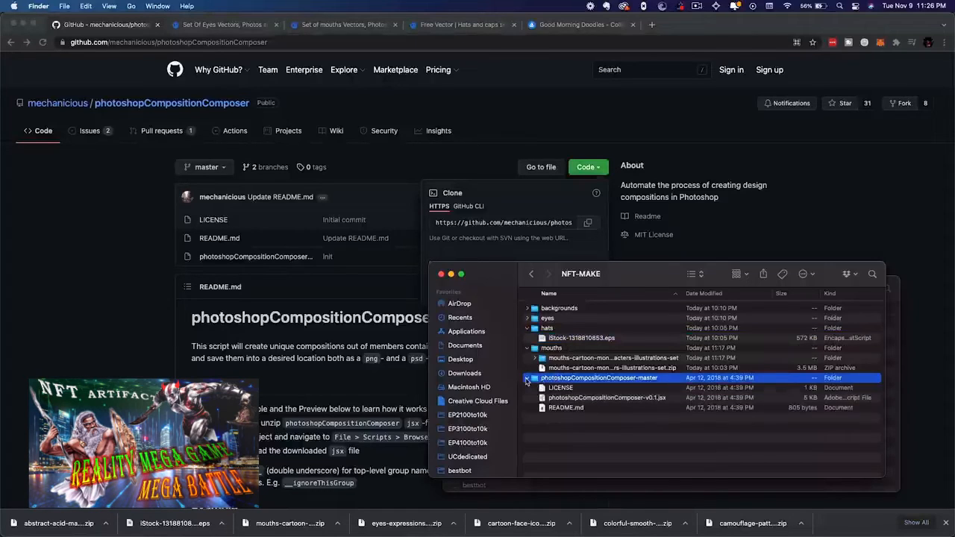
left_click(571, 400)
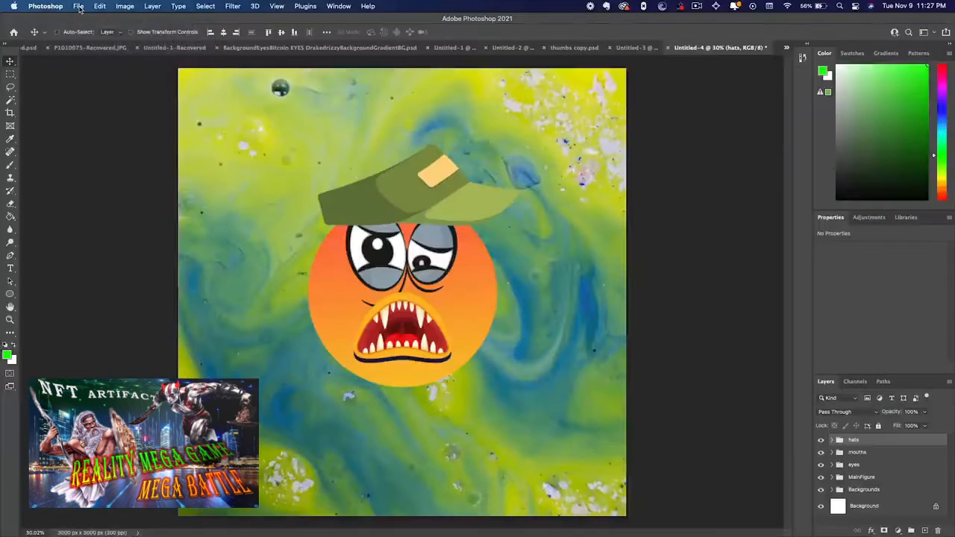
Return to Photoshop and run the photoshopCompositionComposer-v0.1.jsx script on the character document
left_click(79, 6)
mouse_move(120, 249)
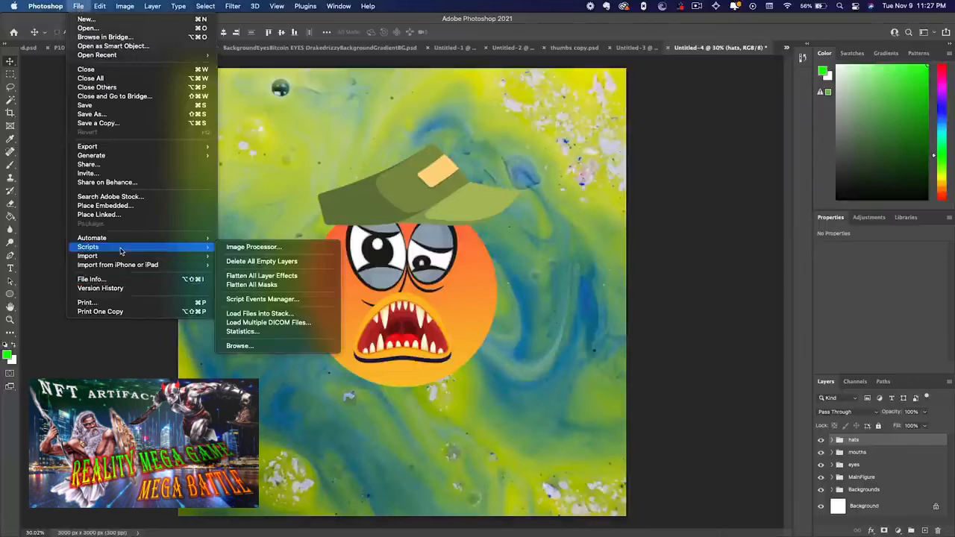
left_click(240, 345)
double_click(417, 144)
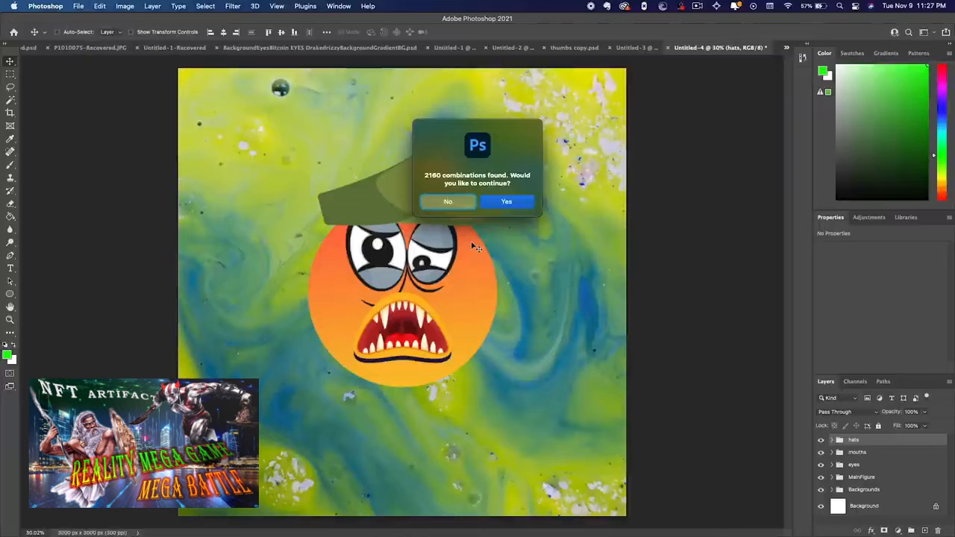
Accept generating all combinations, set FINALFOLDER in NFT-MAKE on the NEW drive as output folder, and decline the corresponding PSD documents
left_click(506, 202)
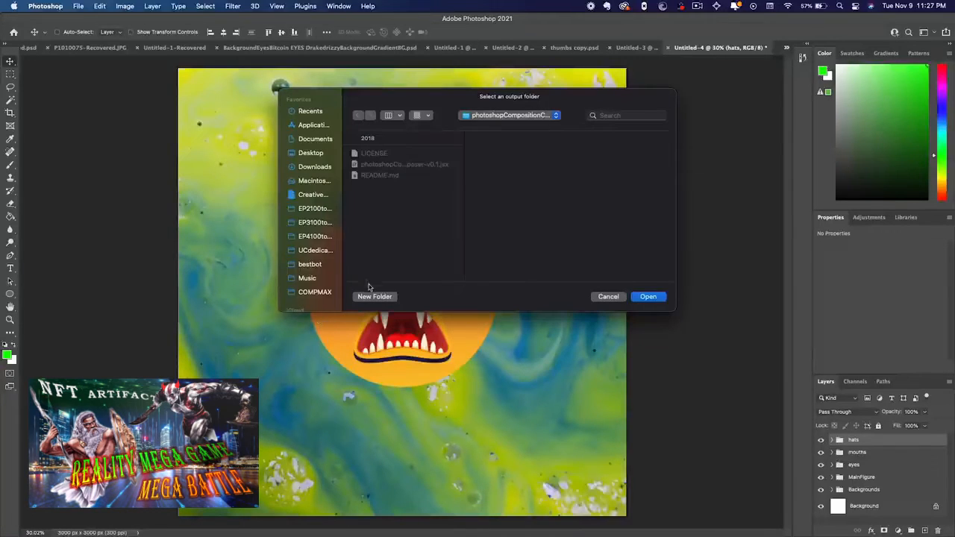
scroll(318, 276, "down", 3)
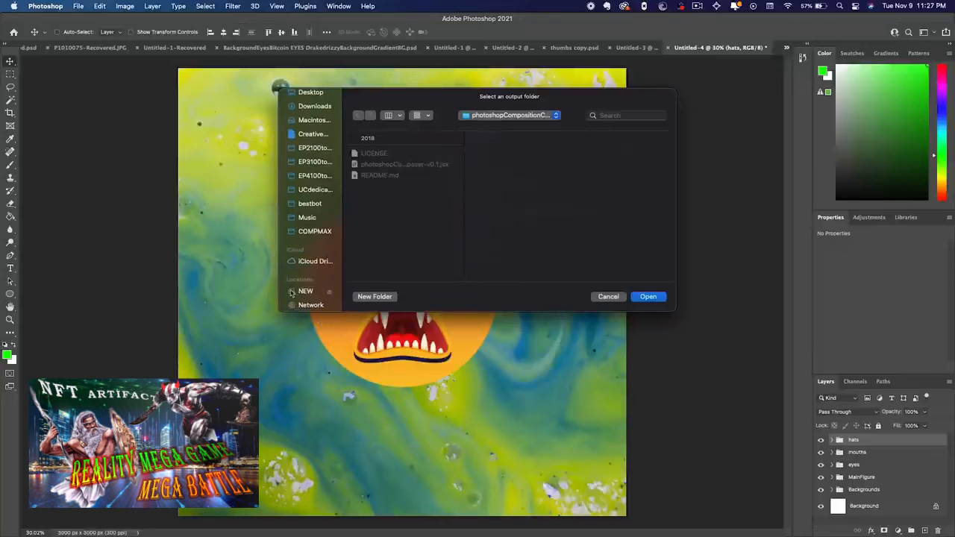
left_click(306, 292)
key("Return")
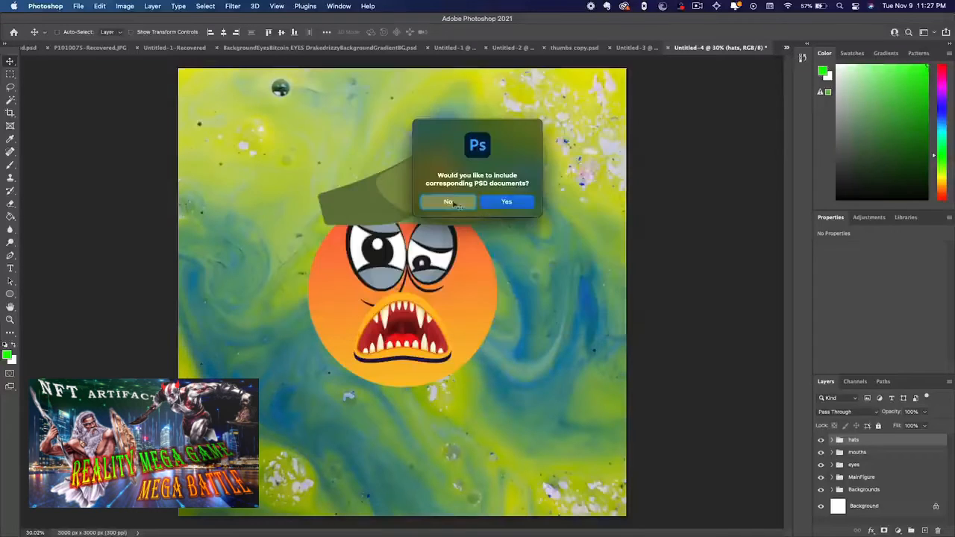
left_click(452, 202)
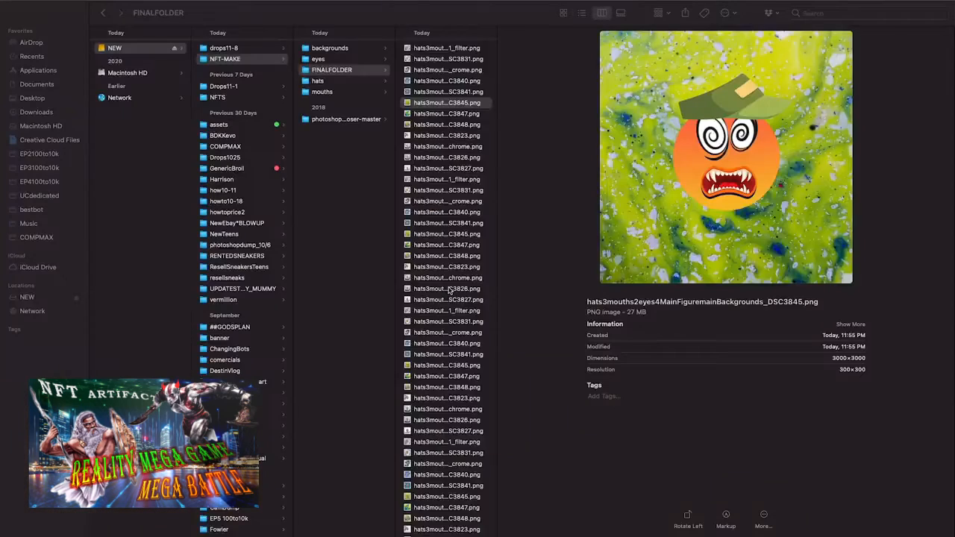
Examine the exported PNG files in FINALFOLDER, selecting all of them together and previewing several individually
scroll(449, 289, "up", 2)
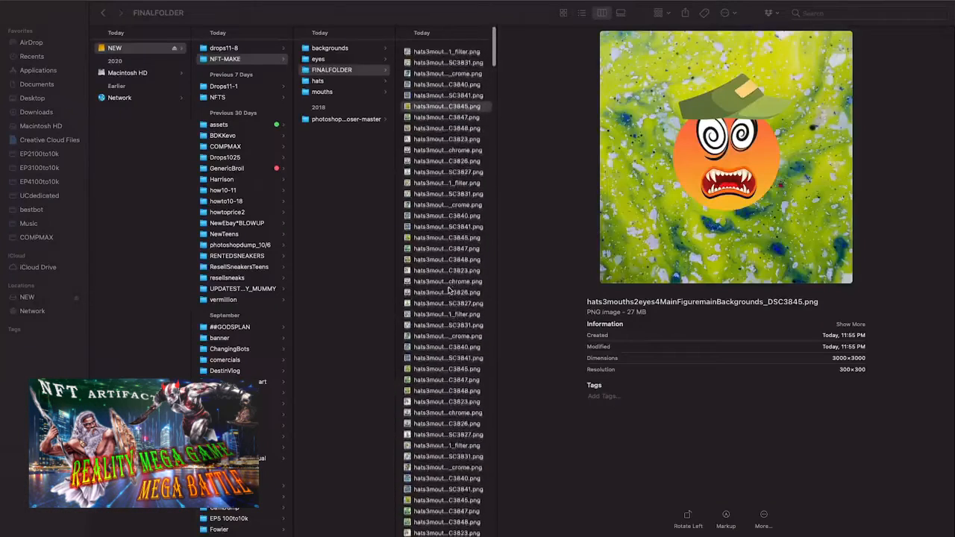
scroll(441, 223, "down", 5)
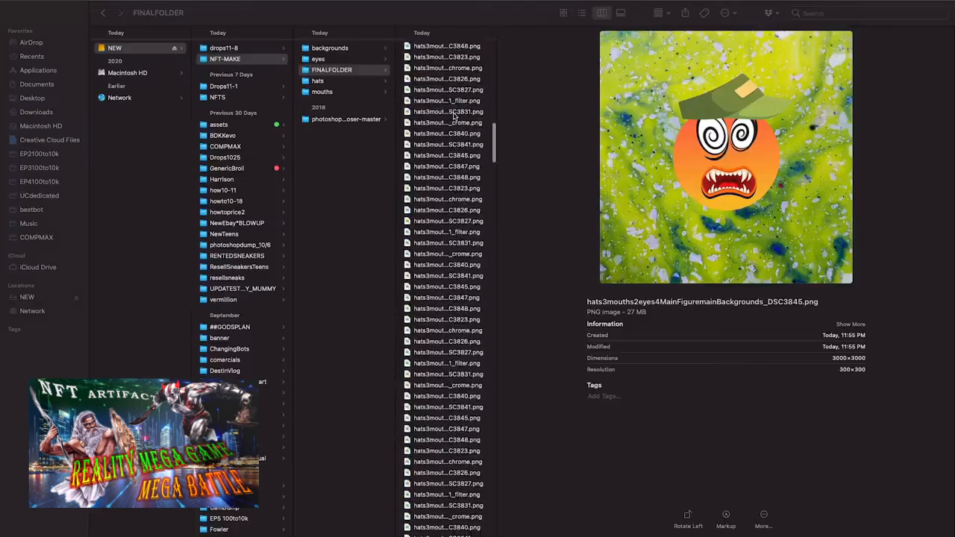
key("super+a")
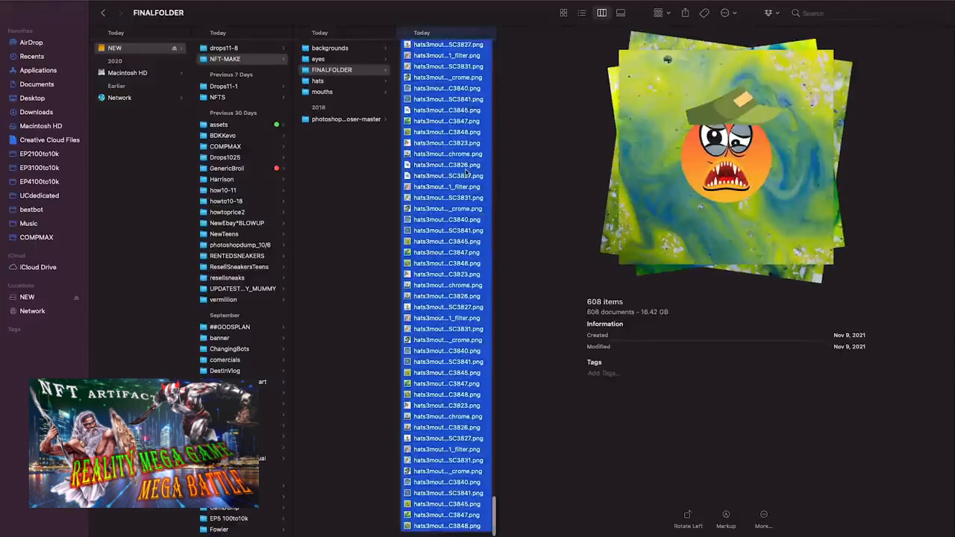
left_click(461, 144)
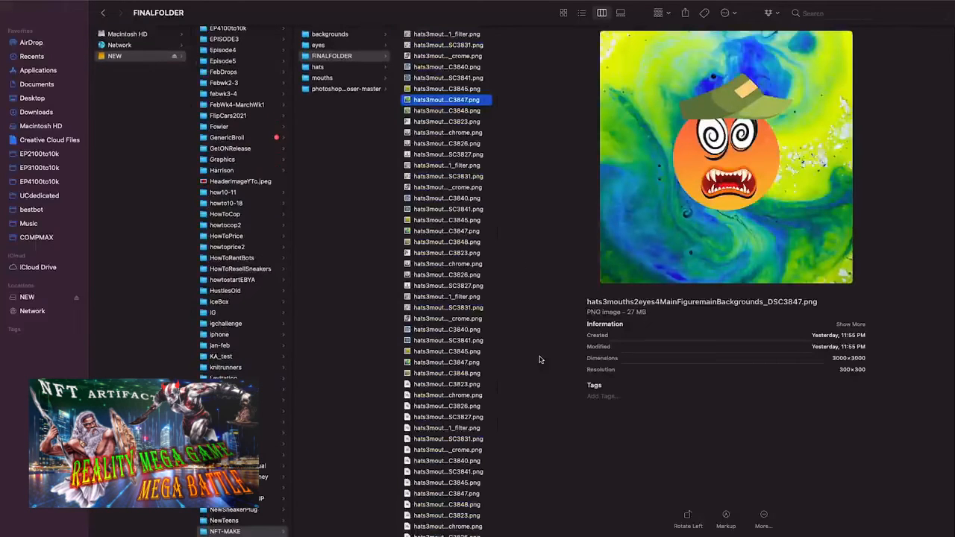
left_click(450, 405)
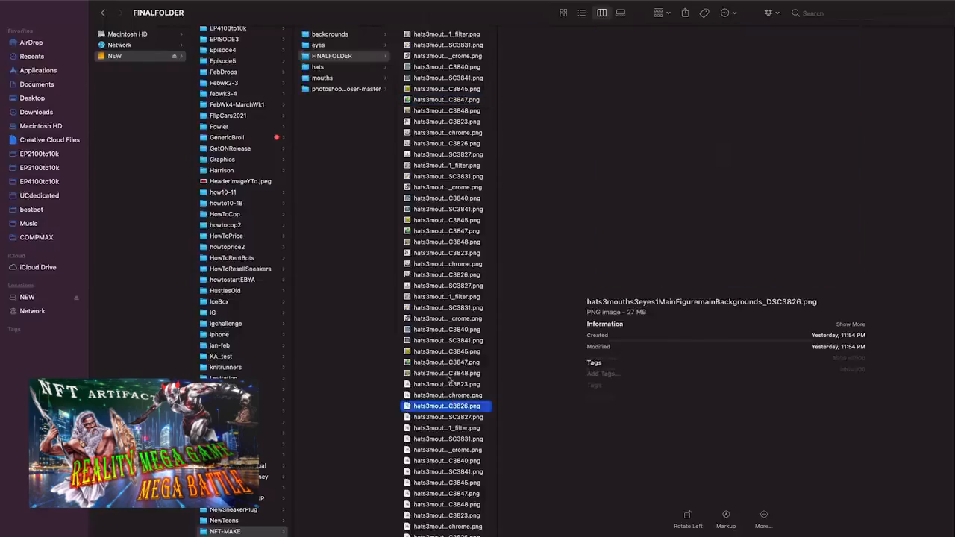
left_click(449, 374)
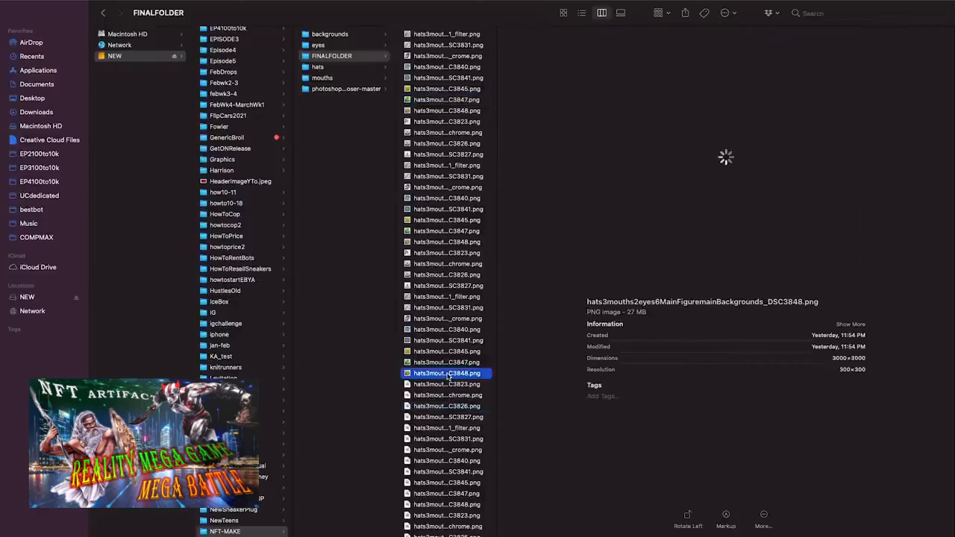